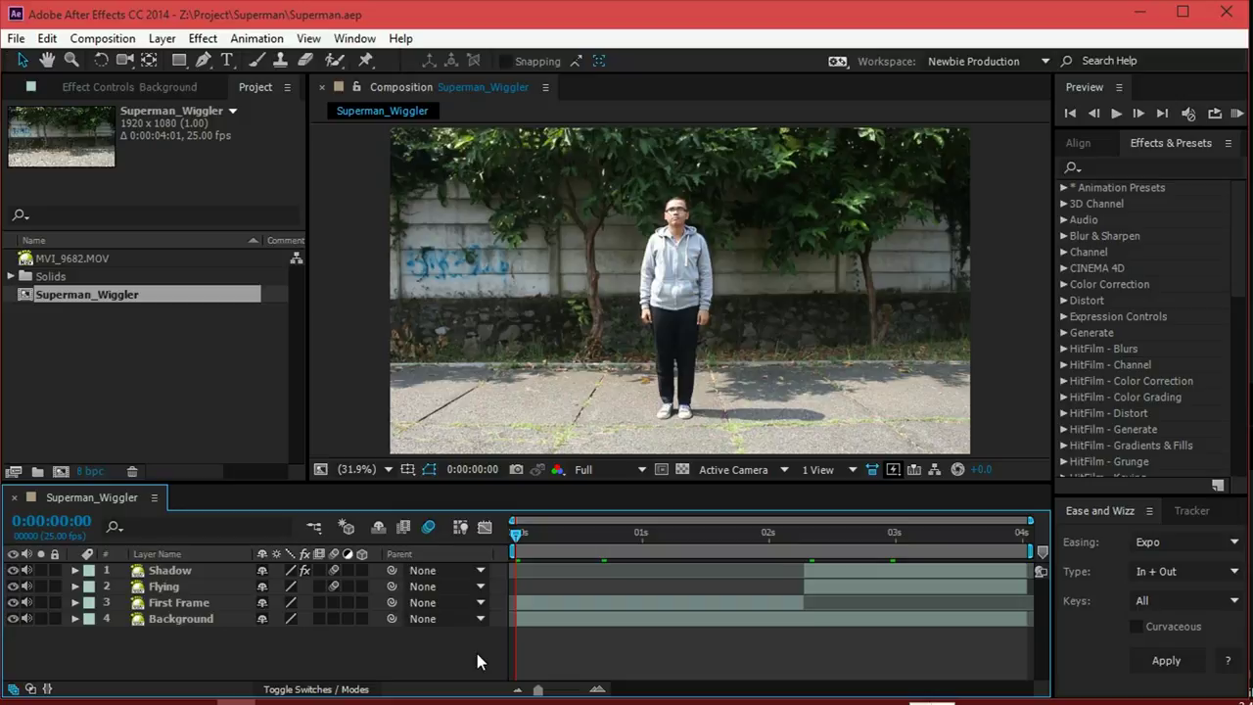
Step: Move the Superman_Wiggler playhead to 0:00:01:14, then back to 0:00:01:03
{"action": "left_click", "coordinate": [529, 399]}
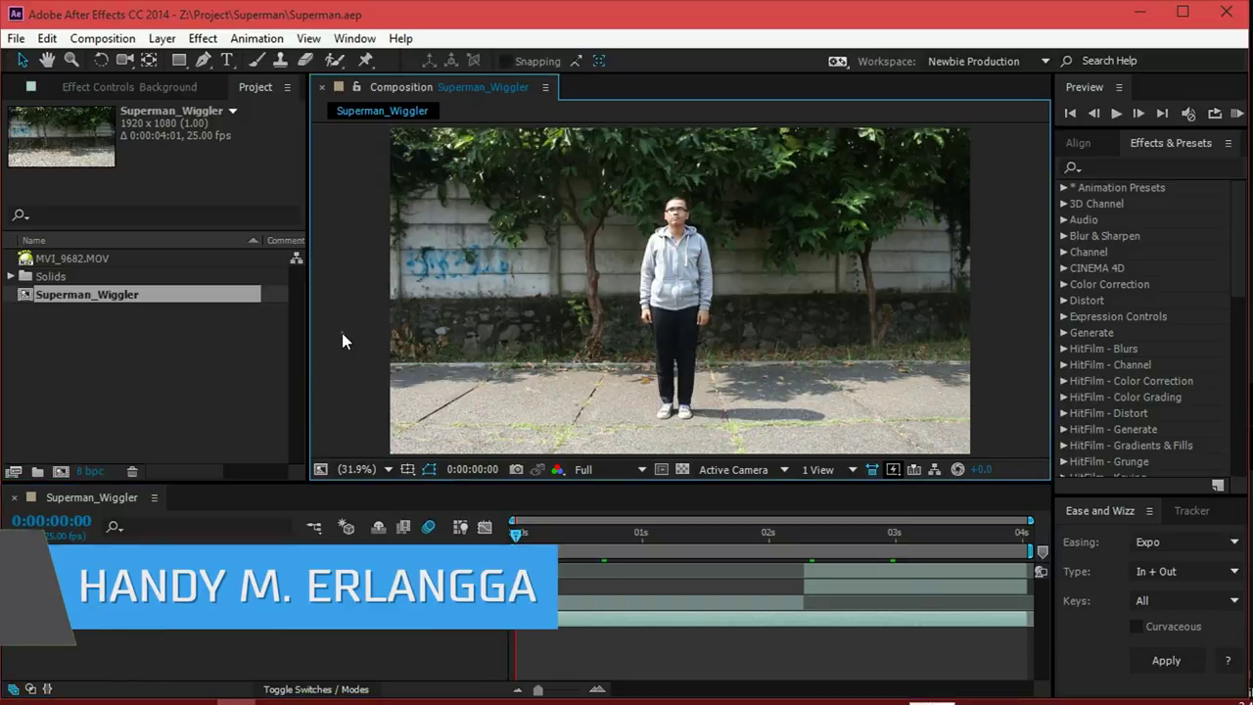
{"action": "left_click", "coordinate": [361, 289]}
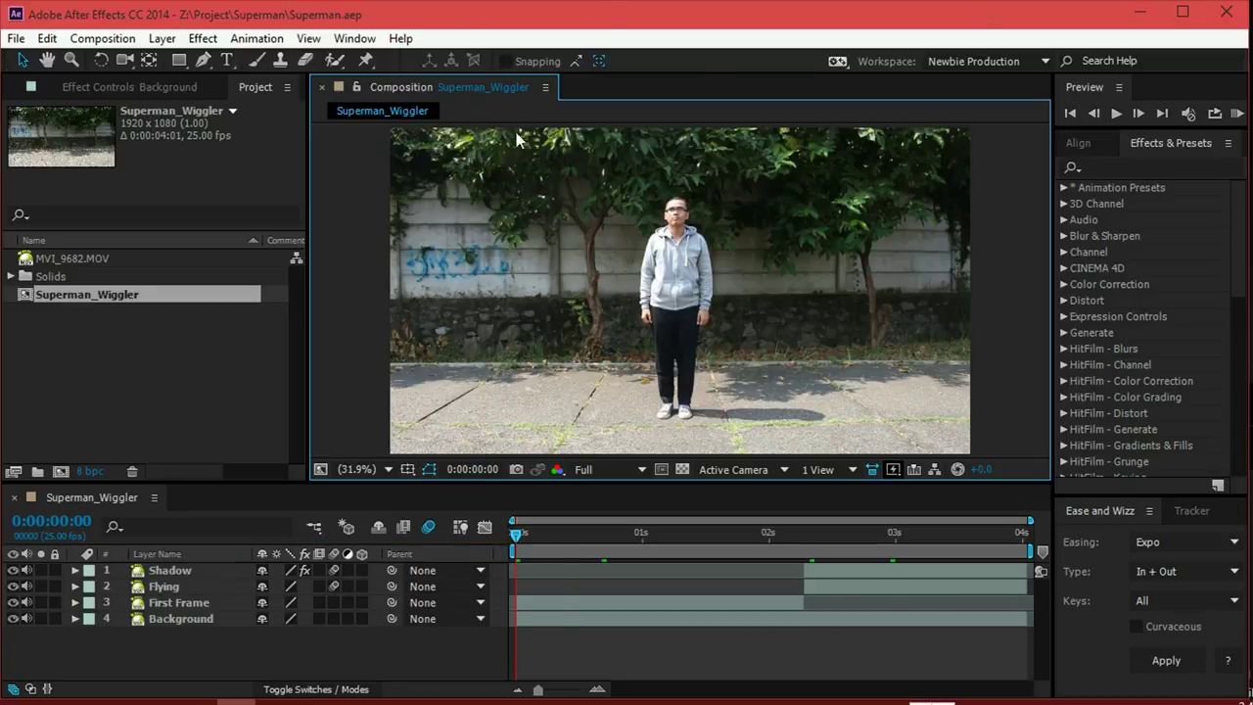
{"action": "left_click", "coordinate": [712, 533]}
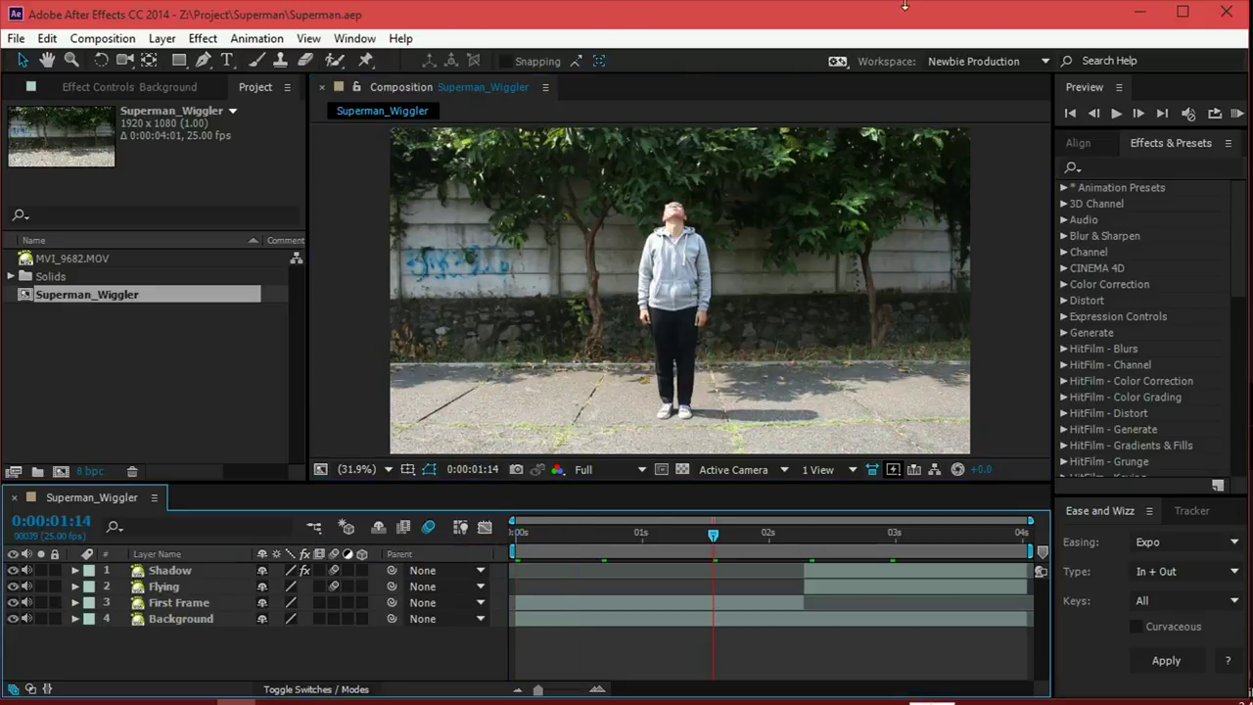
{"action": "left_click_drag", "start_coordinate": [607, 533], "coordinate": [658, 536]}
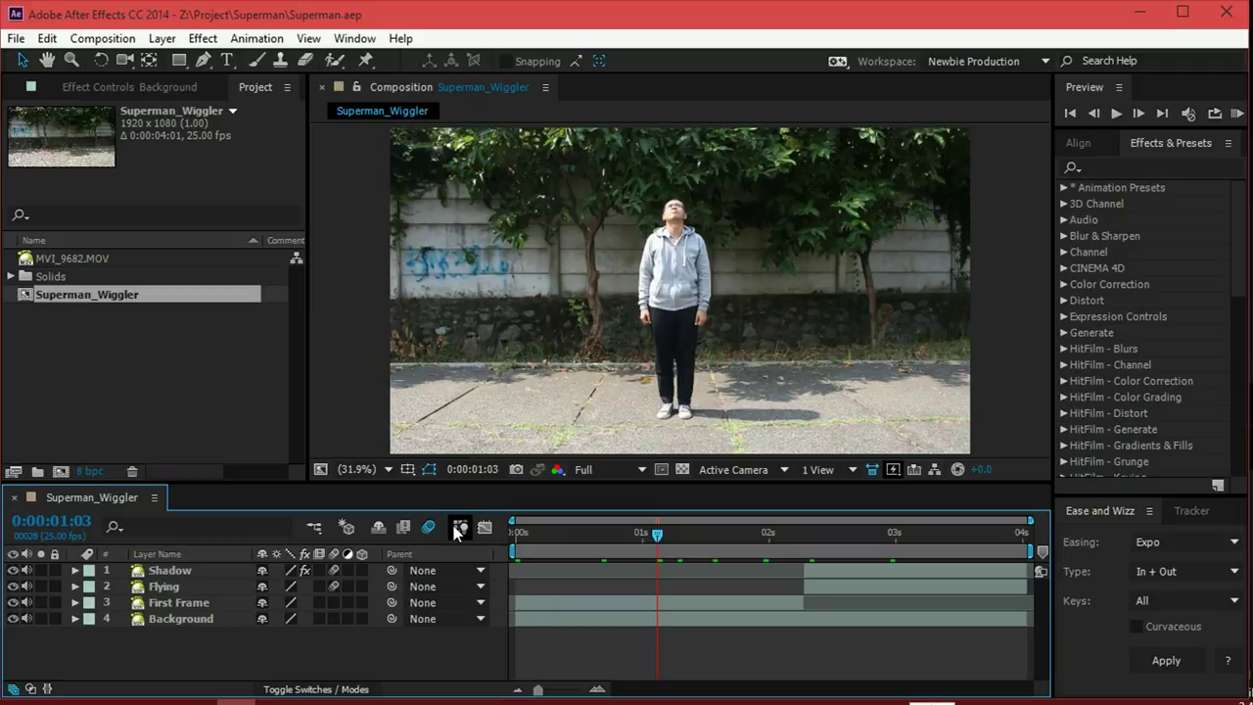
Step: Add Superman_Wiggler to the render queue and delete the earlier finished render item
{"action": "left_click", "coordinate": [103, 38]}
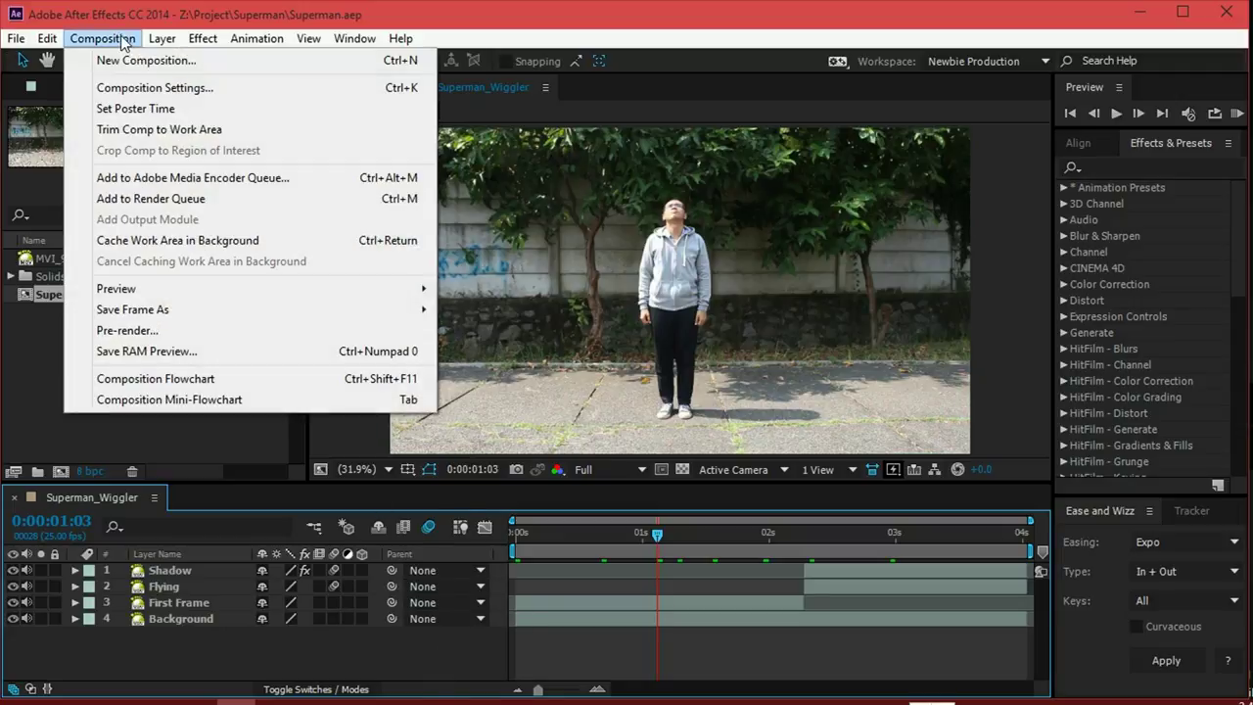
{"action": "left_click", "coordinate": [176, 201]}
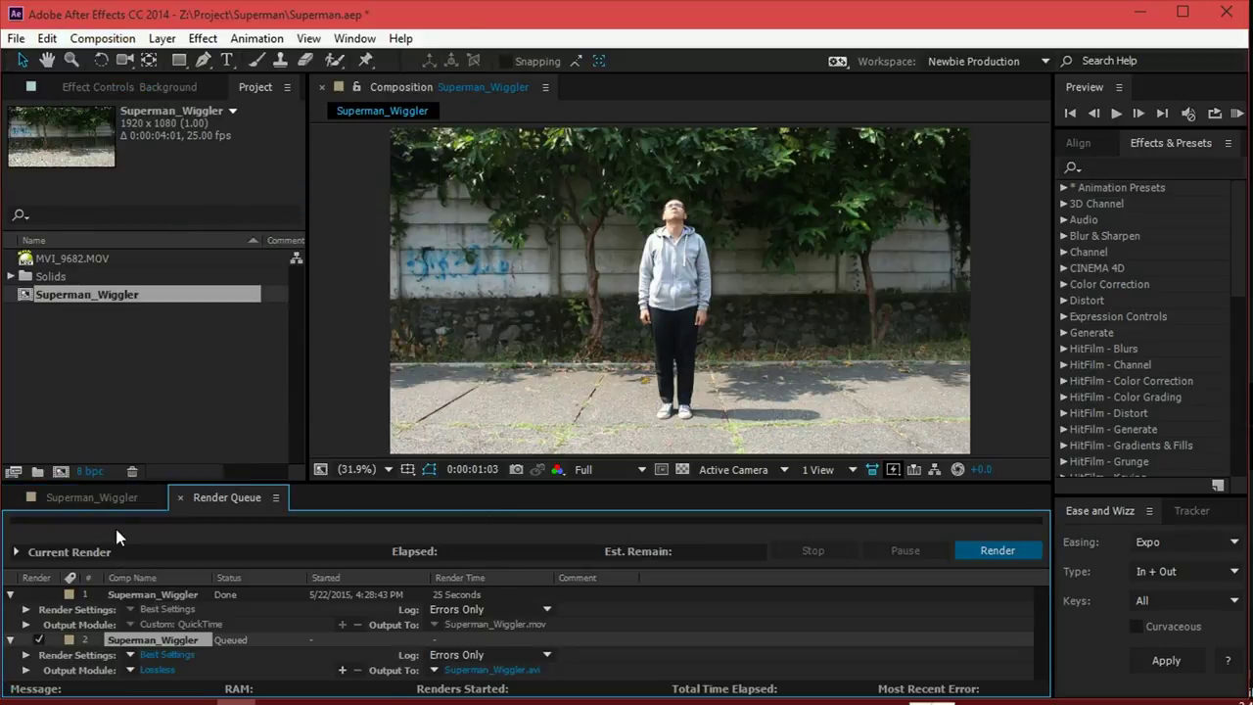
{"action": "left_click", "coordinate": [119, 506]}
{"action": "left_click", "coordinate": [196, 504]}
{"action": "left_click", "coordinate": [163, 594]}
{"action": "key", "text": "Delete"}
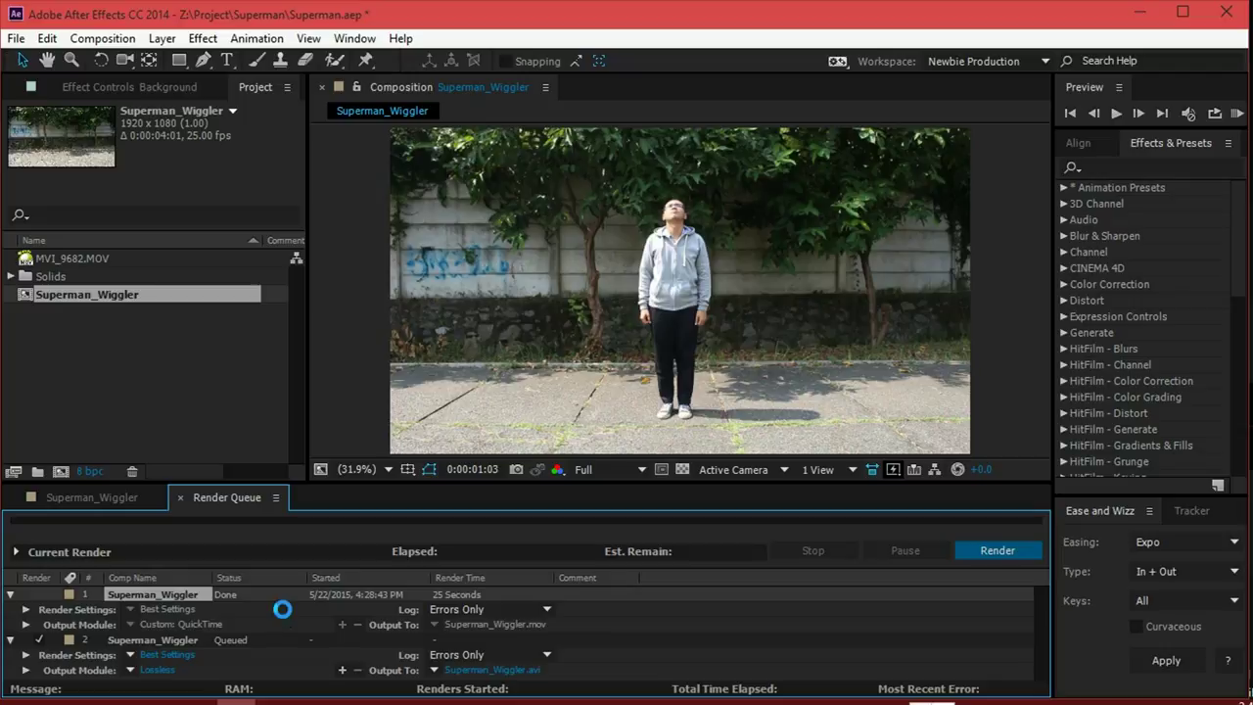
Step: Keep Best Settings as the render settings and close the detailed settings unchanged
{"action": "left_click", "coordinate": [130, 609]}
{"action": "left_click", "coordinate": [185, 650]}
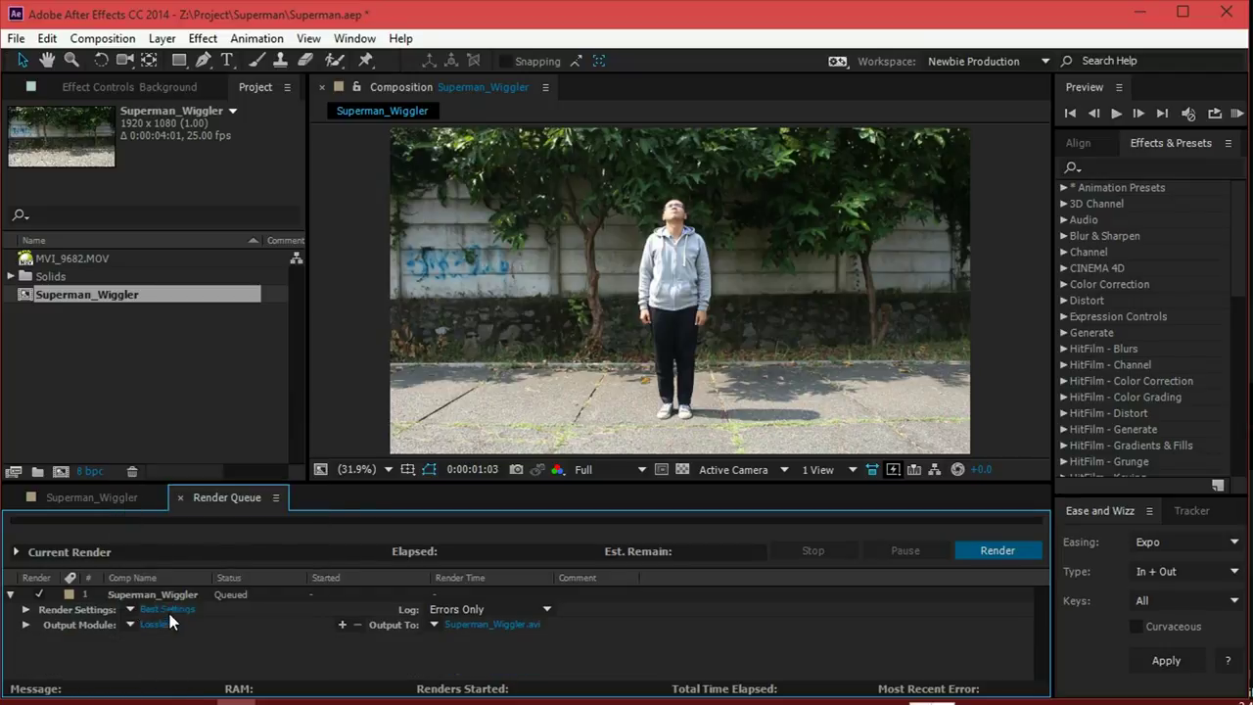
{"action": "left_click", "coordinate": [166, 608]}
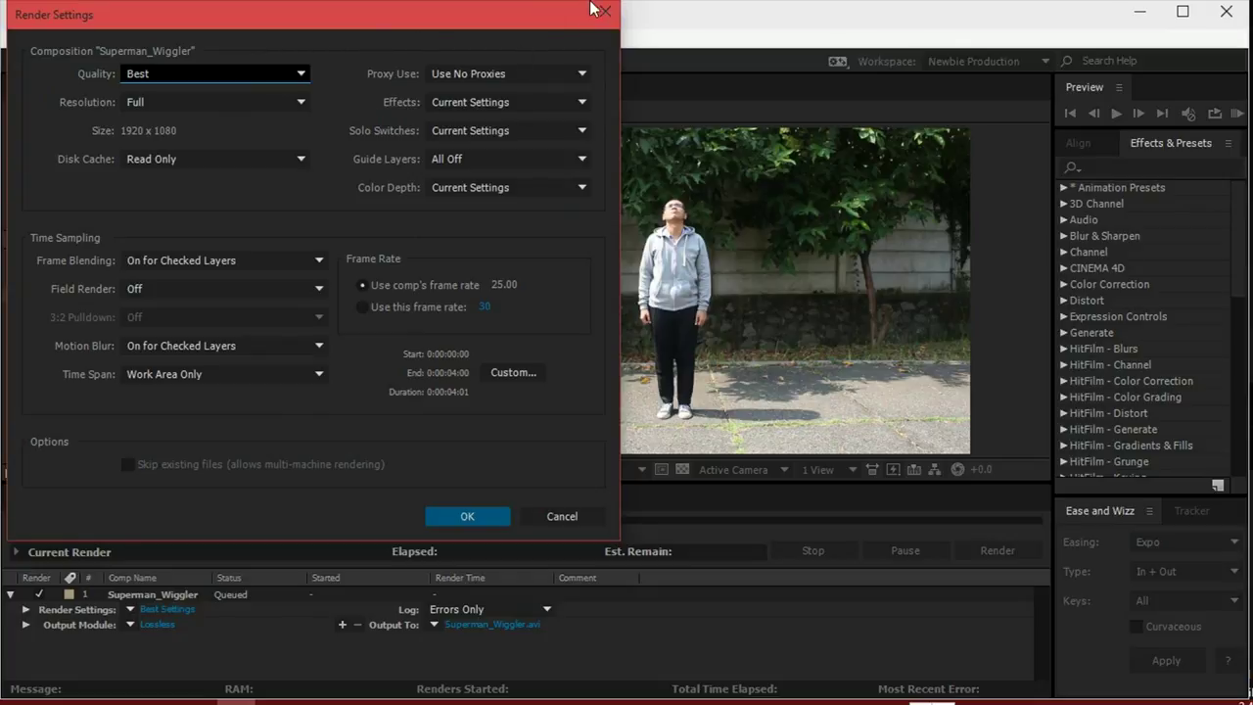
{"action": "left_click", "coordinate": [605, 12]}
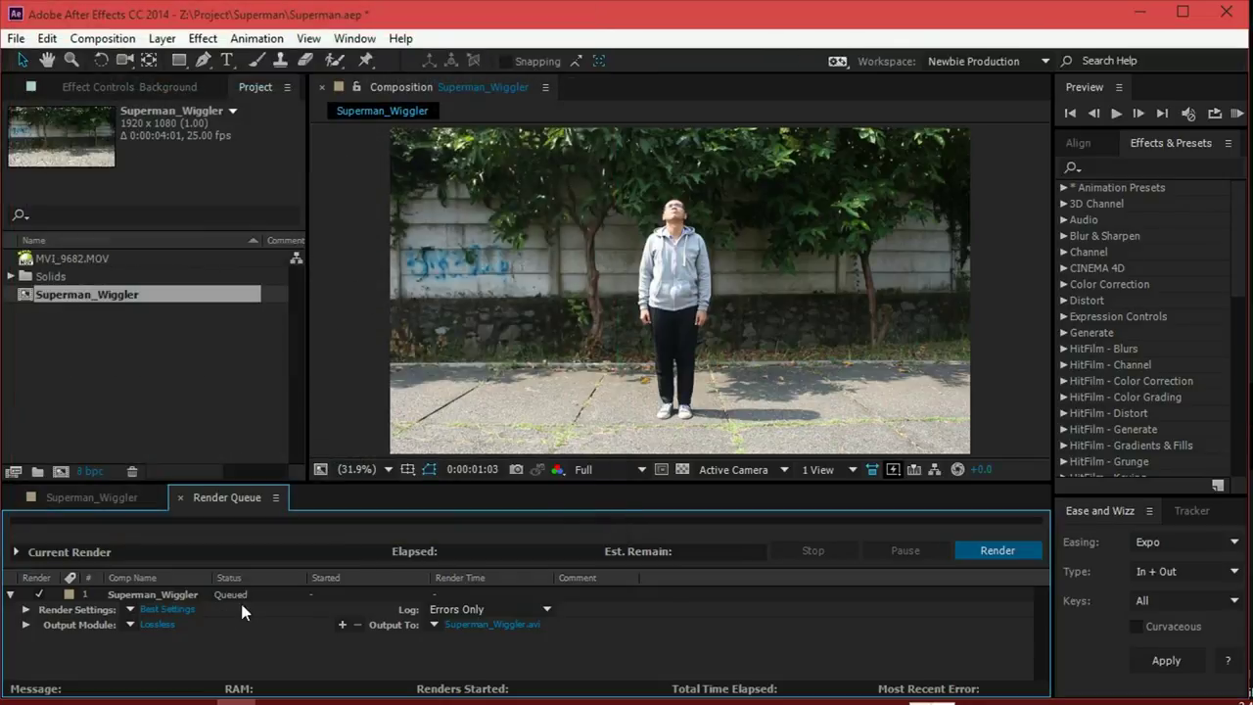
Step: Change the render's output module format from Lossless to QuickTime
{"action": "left_click", "coordinate": [166, 625]}
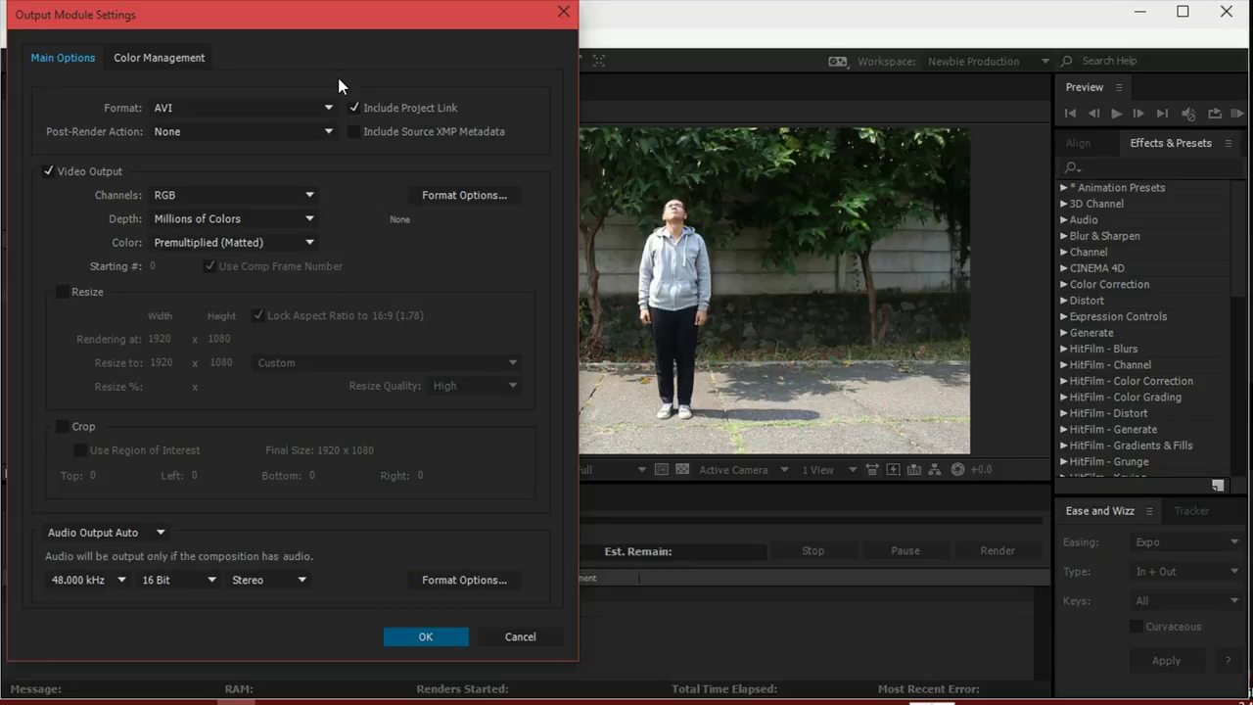
{"action": "left_click", "coordinate": [303, 107]}
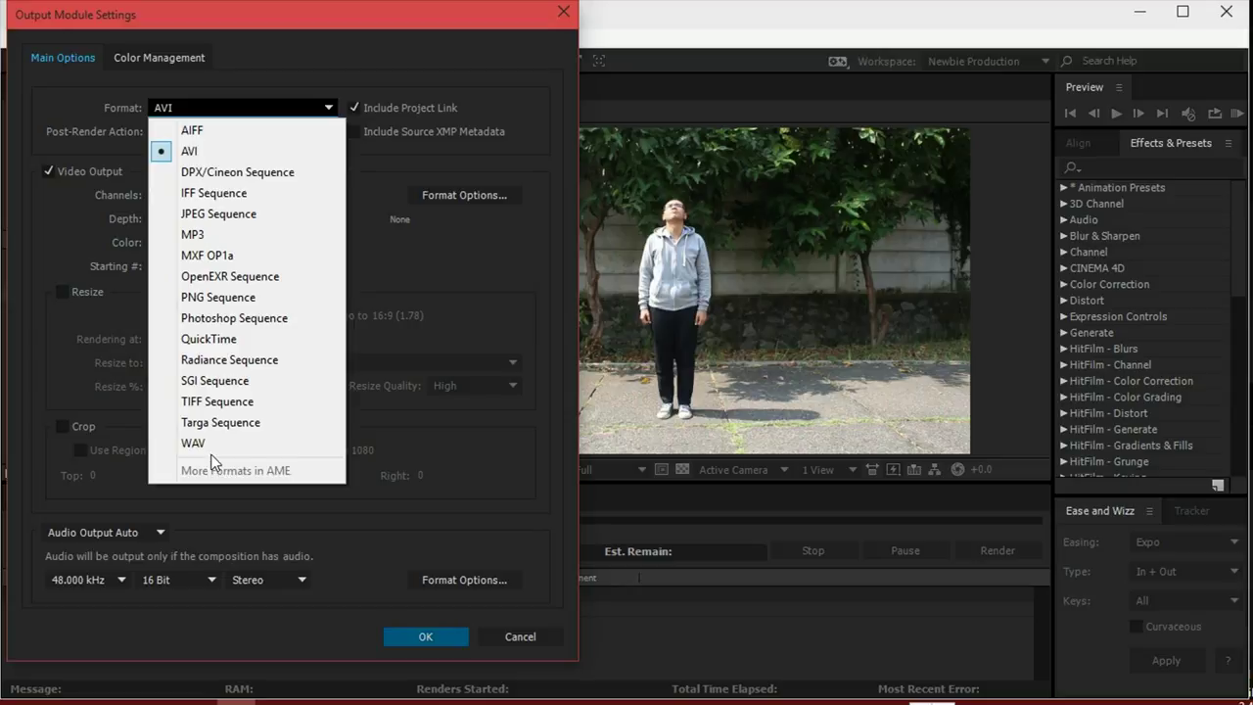
{"action": "left_click", "coordinate": [285, 27]}
{"action": "left_click_drag", "start_coordinate": [310, 17], "coordinate": [577, 36]}
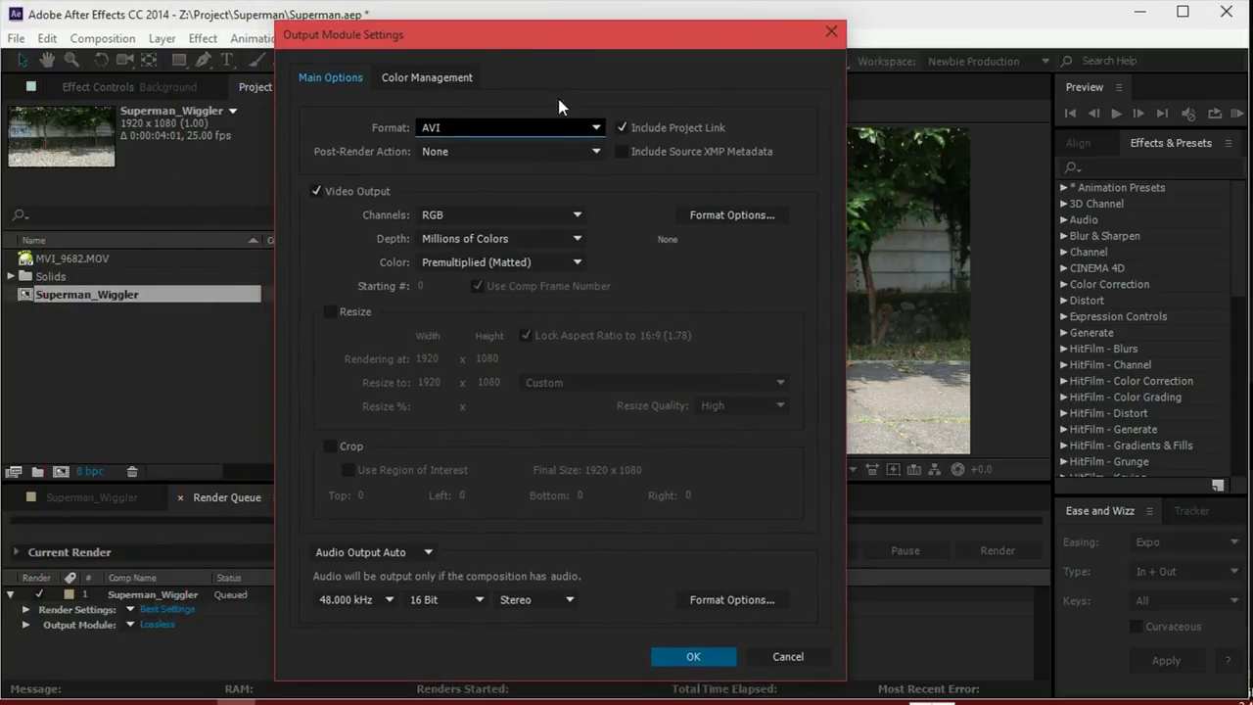
{"action": "left_click", "coordinate": [508, 127]}
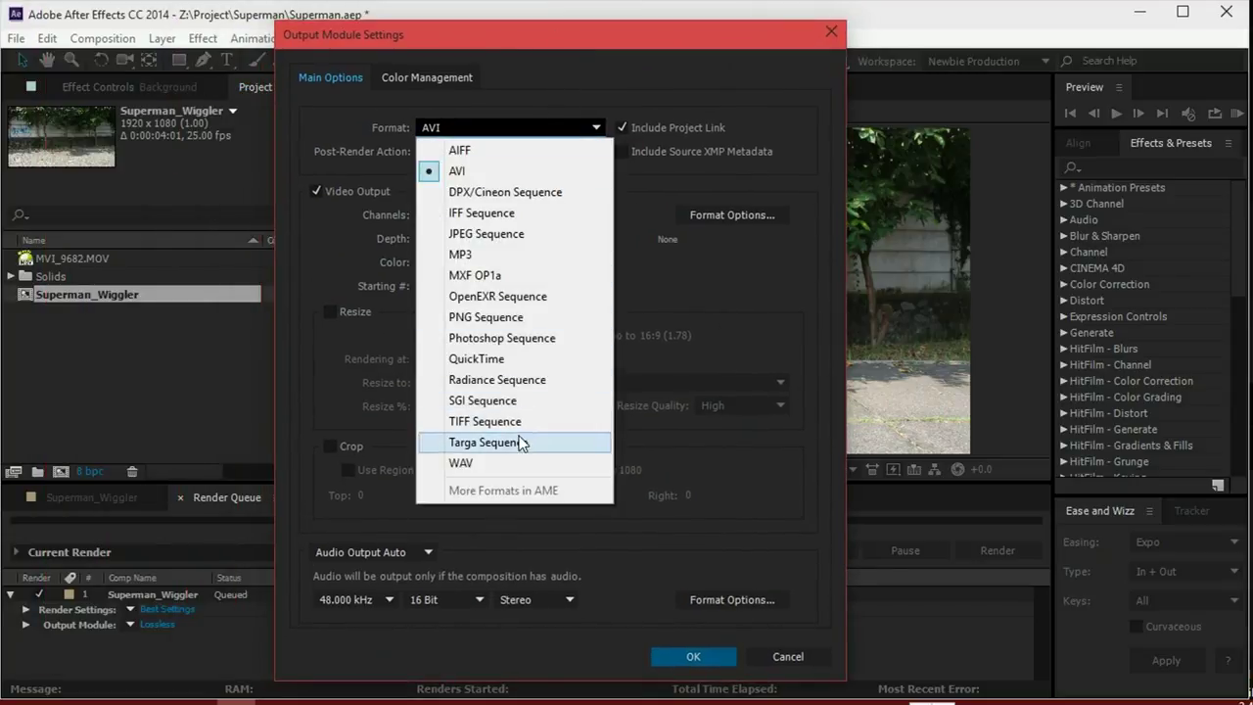
{"action": "left_click", "coordinate": [494, 358]}
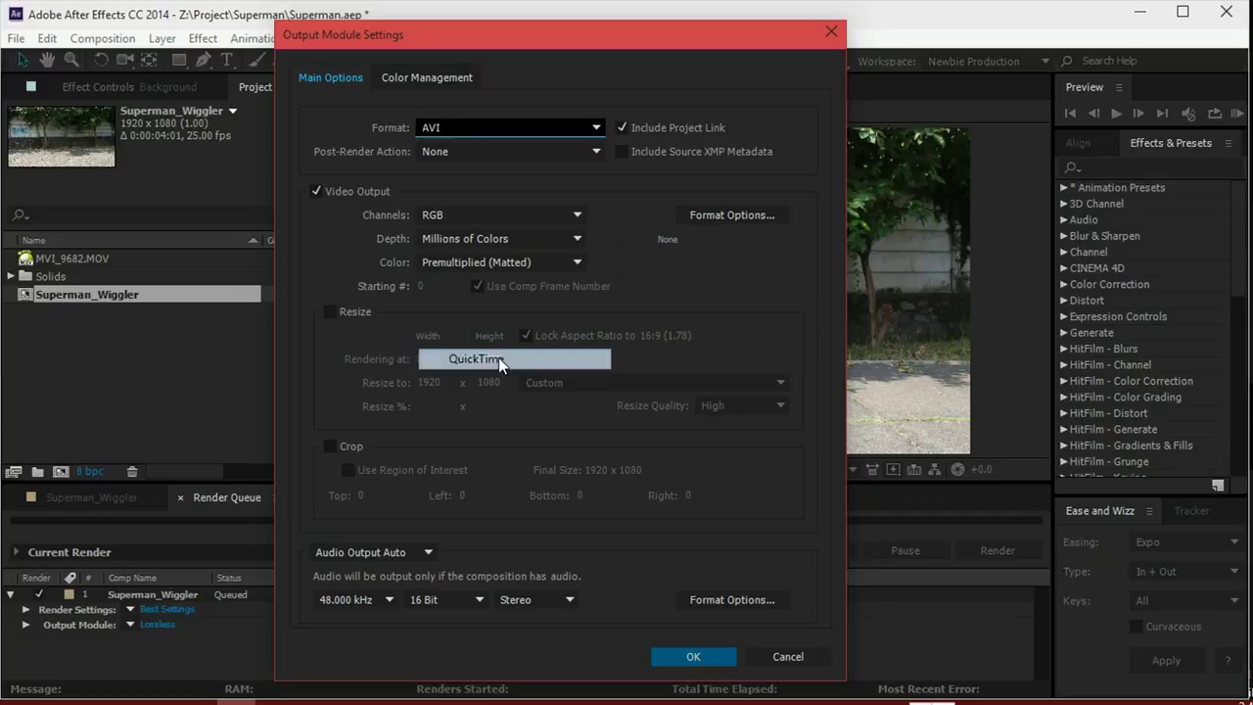
Step: Keep the H.264 video codec at quality 100 in the QuickTime options and confirm
{"action": "left_click", "coordinate": [717, 217]}
{"action": "left_click", "coordinate": [298, 133]}
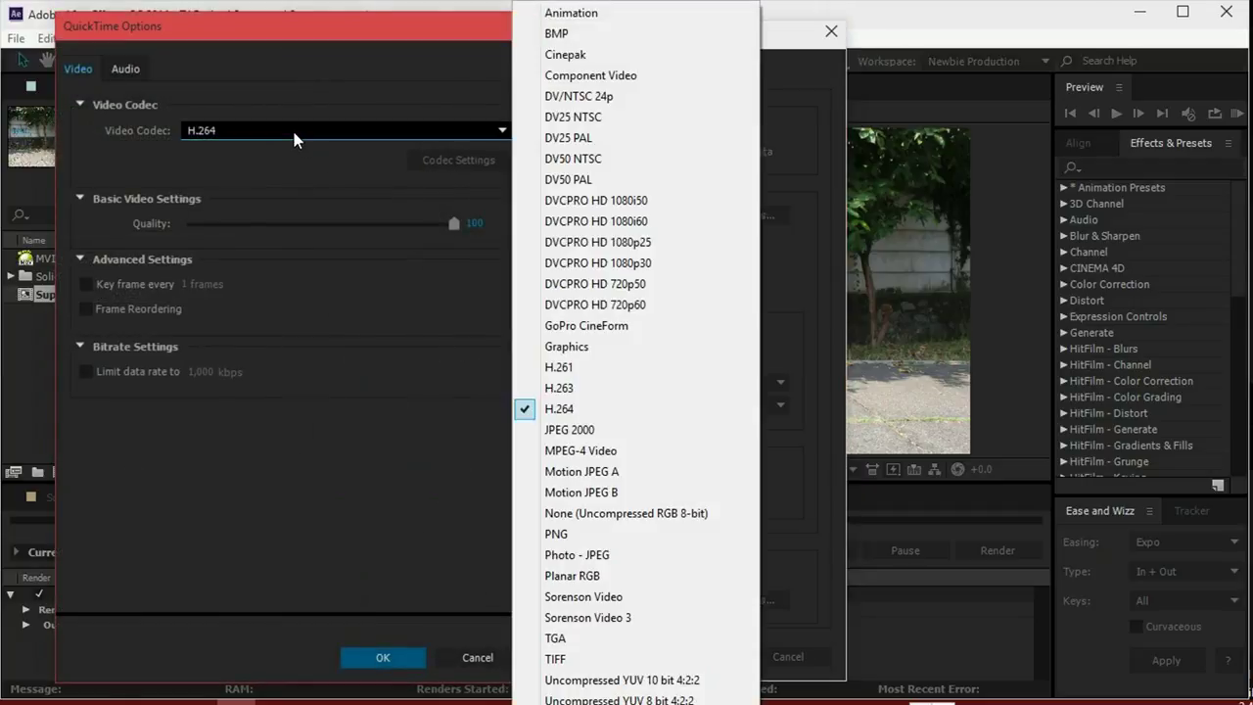
{"action": "left_click", "coordinate": [600, 419]}
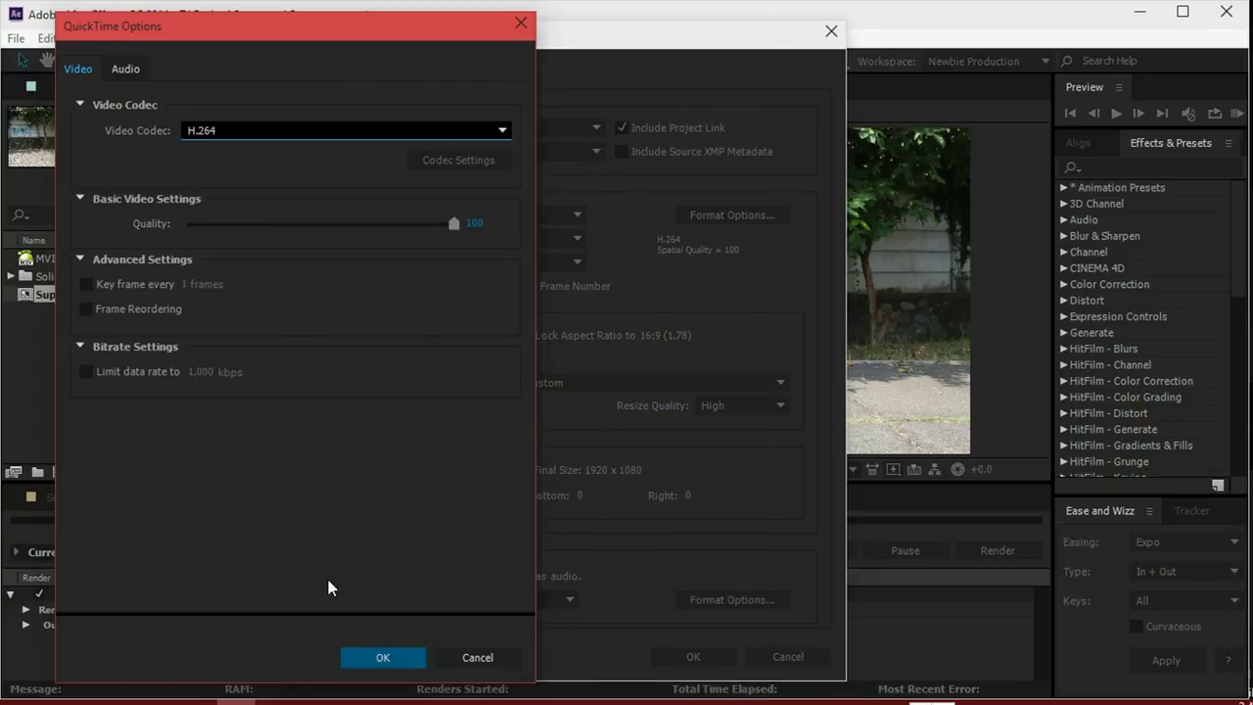
{"action": "left_click", "coordinate": [382, 657]}
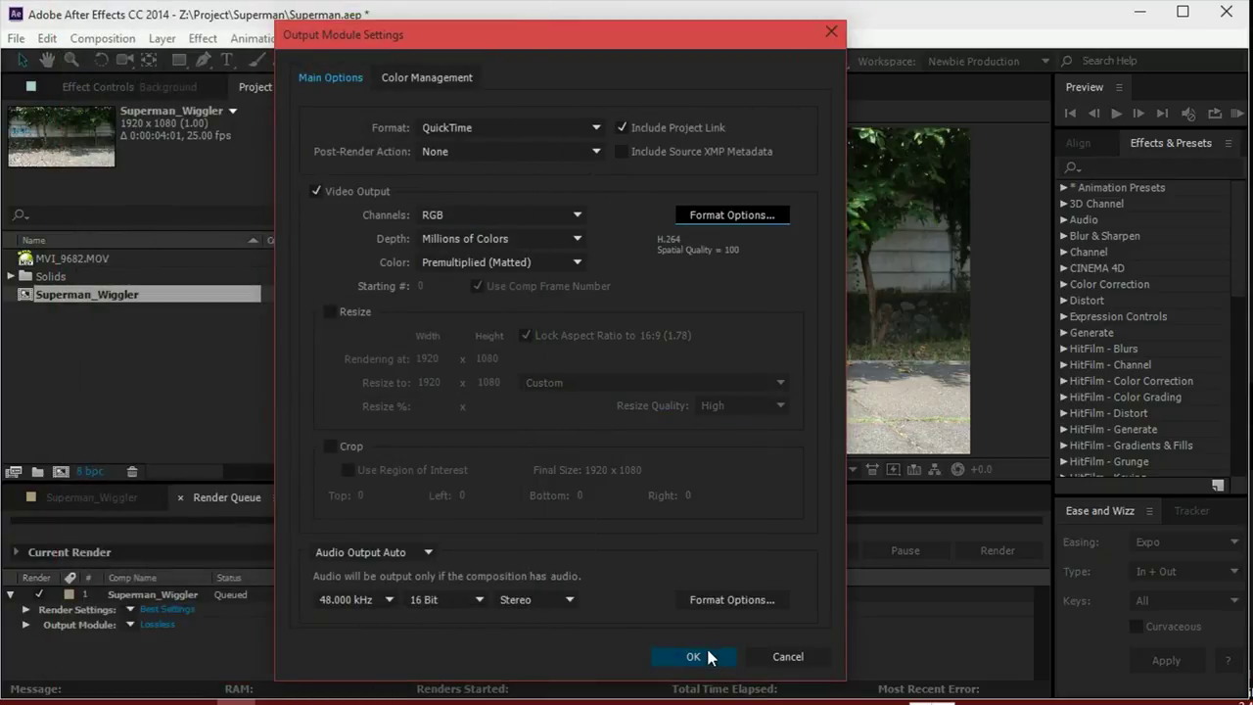
{"action": "left_click", "coordinate": [710, 657]}
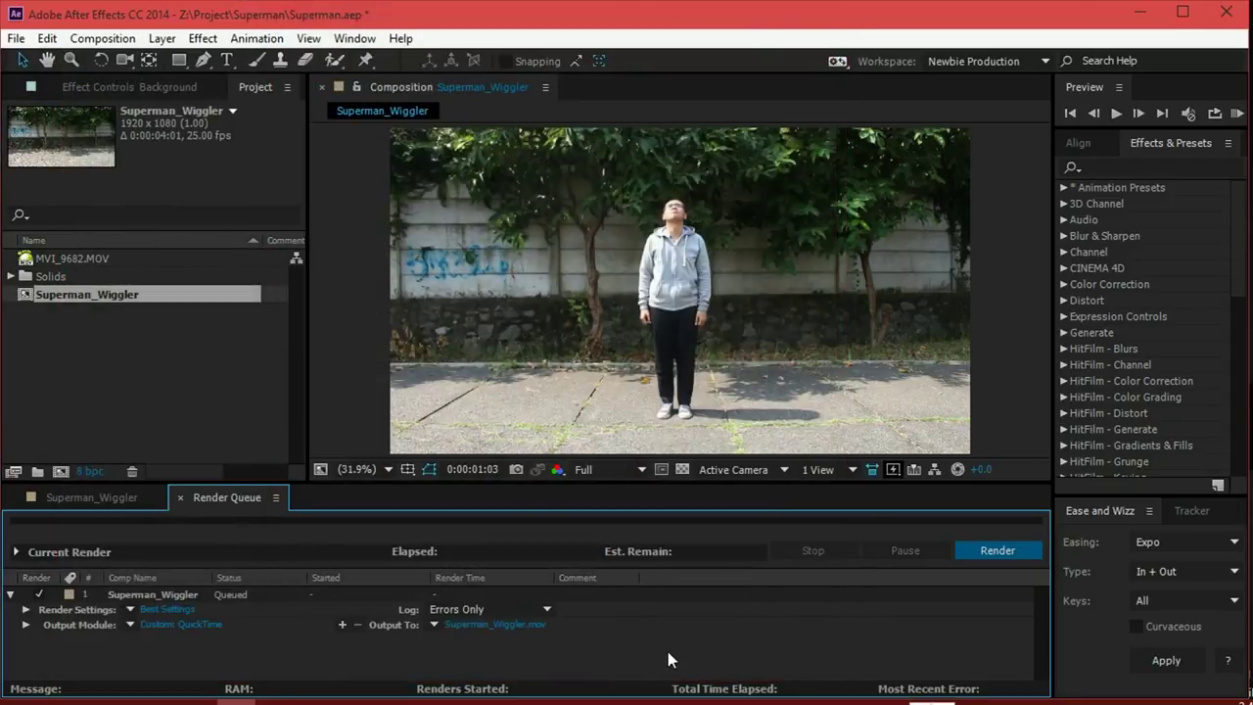
Step: Check the Superman_Wiggler.mov output path and switch between the timeline and Render Queue
{"action": "left_click", "coordinate": [529, 626]}
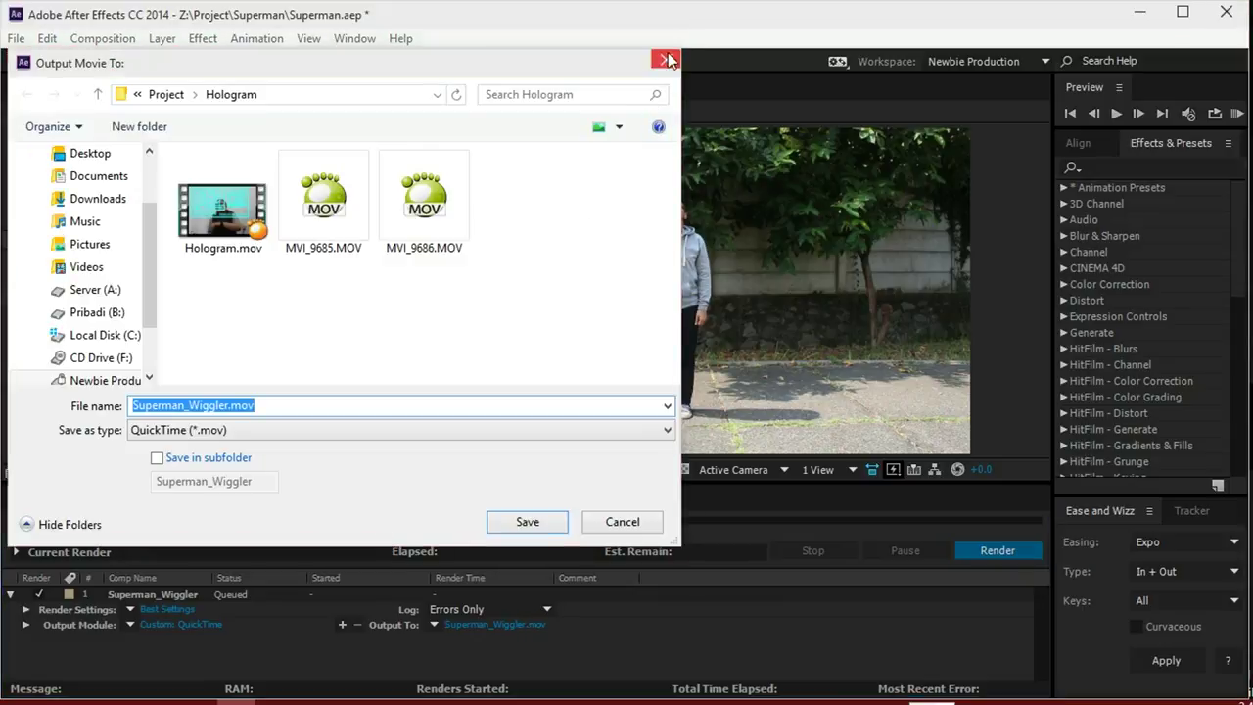
{"action": "left_click", "coordinate": [665, 61]}
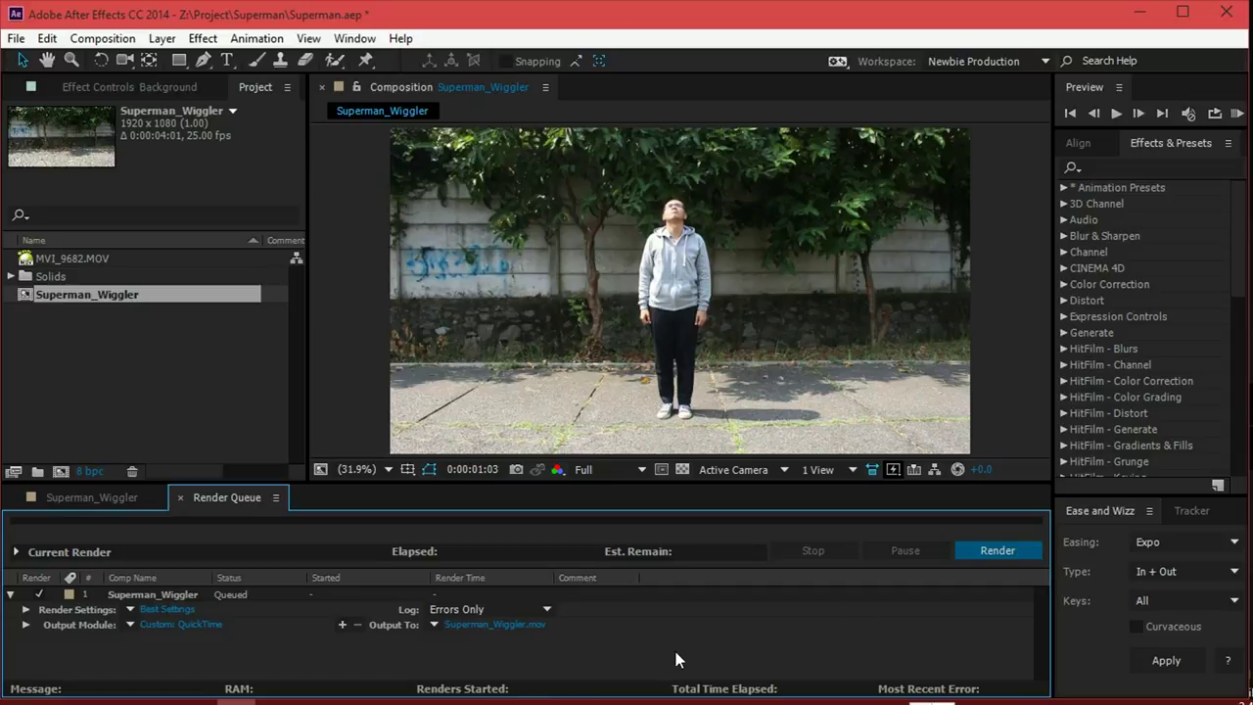
{"action": "left_click", "coordinate": [359, 306]}
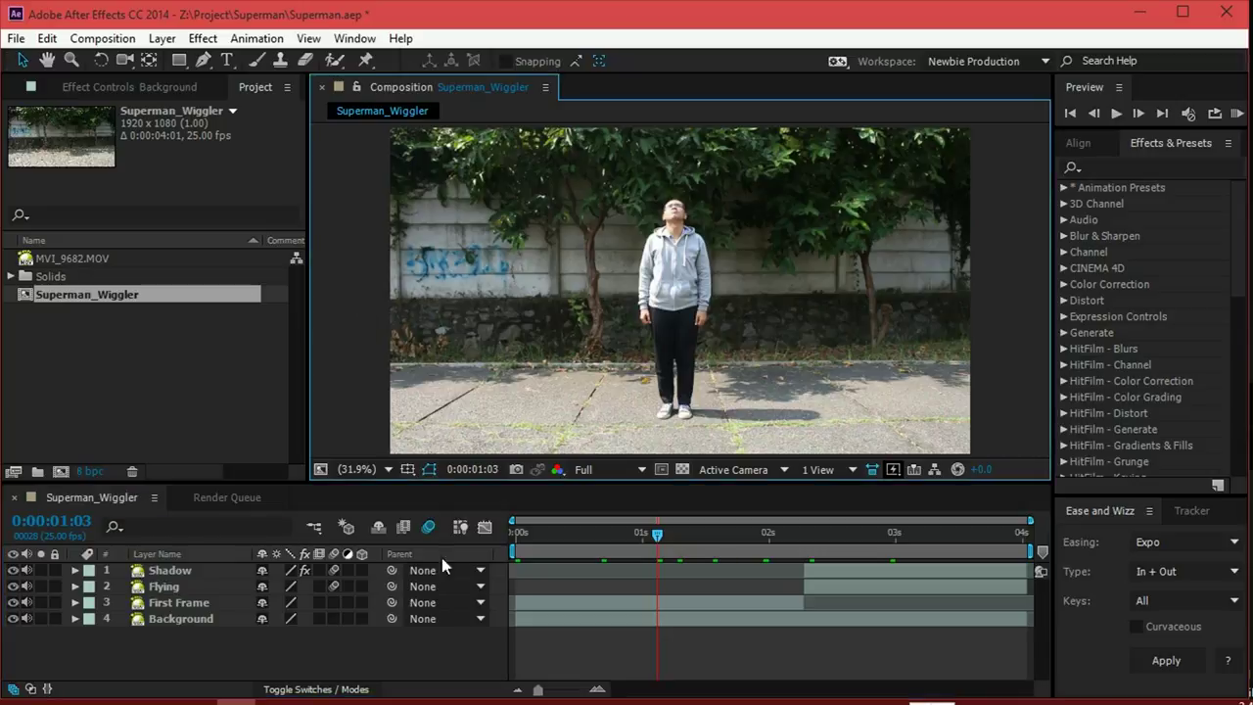
{"action": "left_click", "coordinate": [227, 497]}
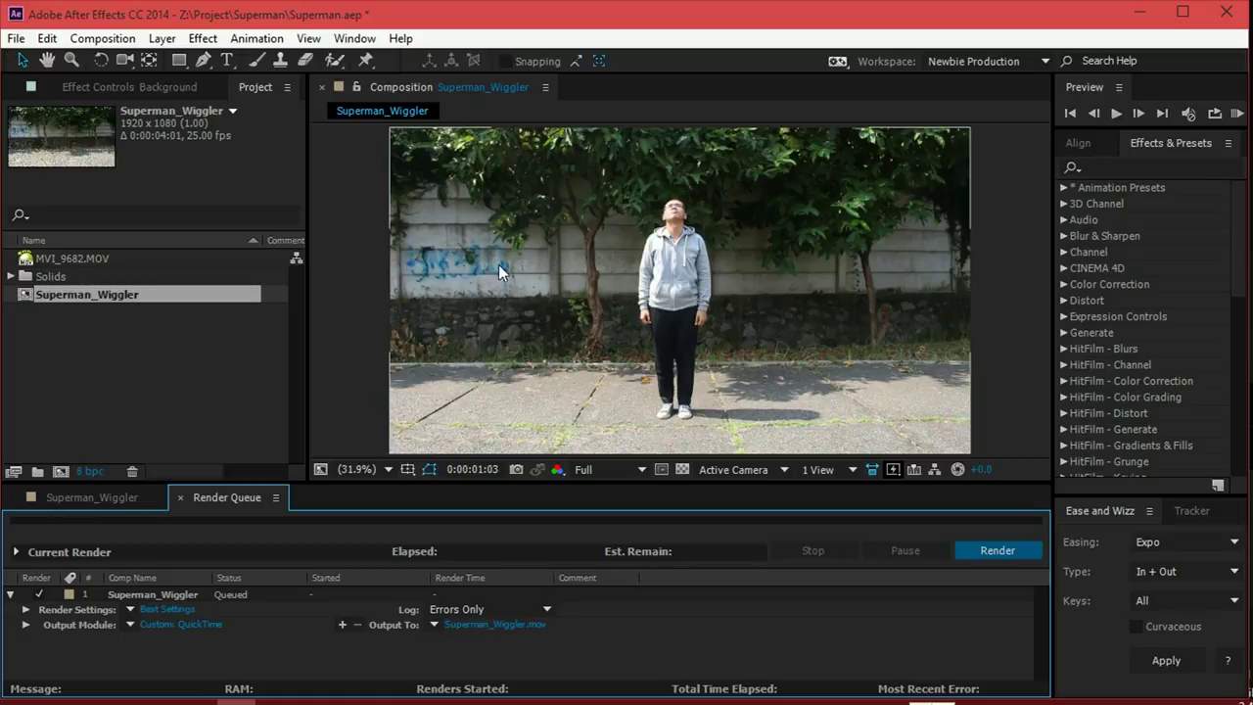
{"action": "left_click", "coordinate": [357, 261]}
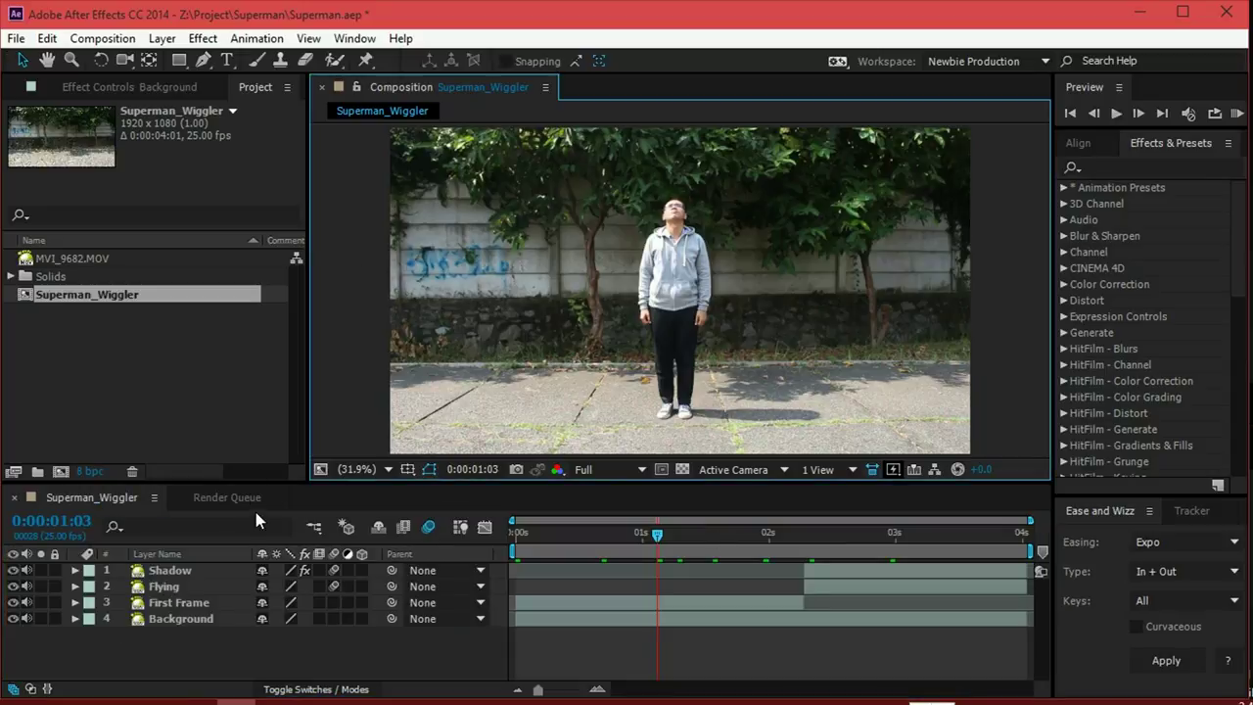
{"action": "left_click", "coordinate": [227, 497]}
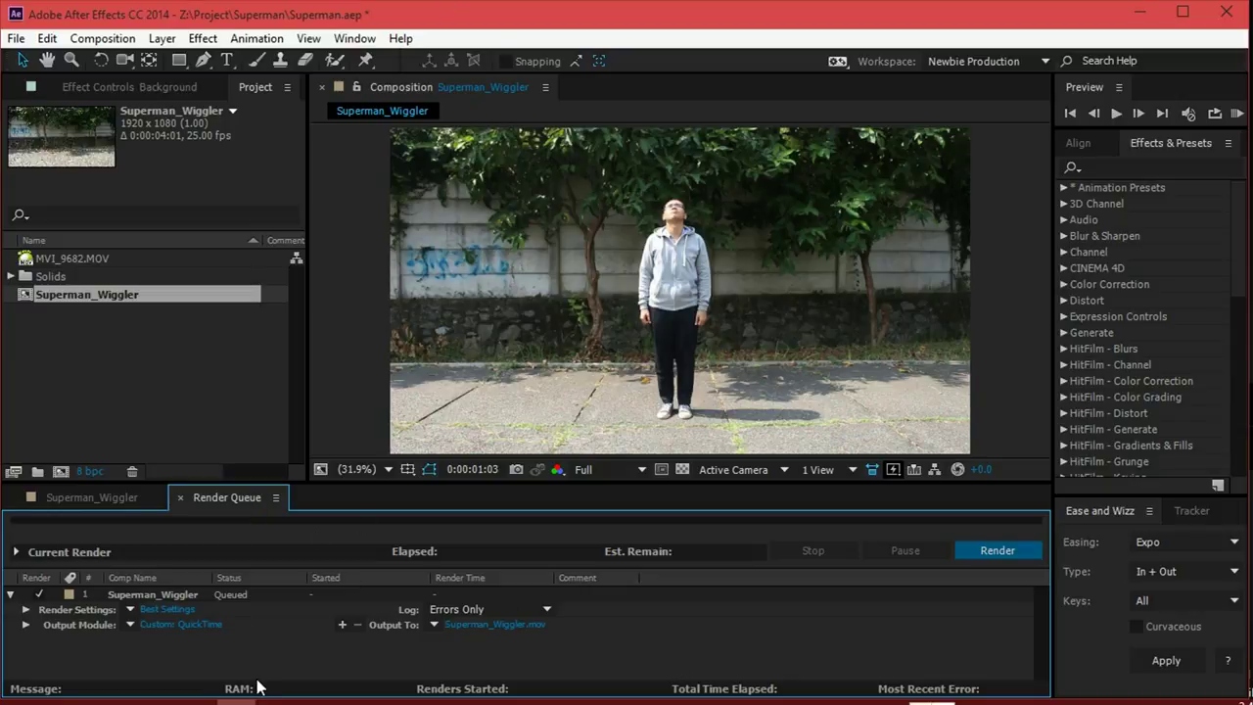
Step: Launch Adobe Media Encoder from the Start menu
{"action": "left_click", "coordinate": [16, 701]}
{"action": "left_click", "coordinate": [719, 675]}
{"action": "left_click", "coordinate": [275, 701]}
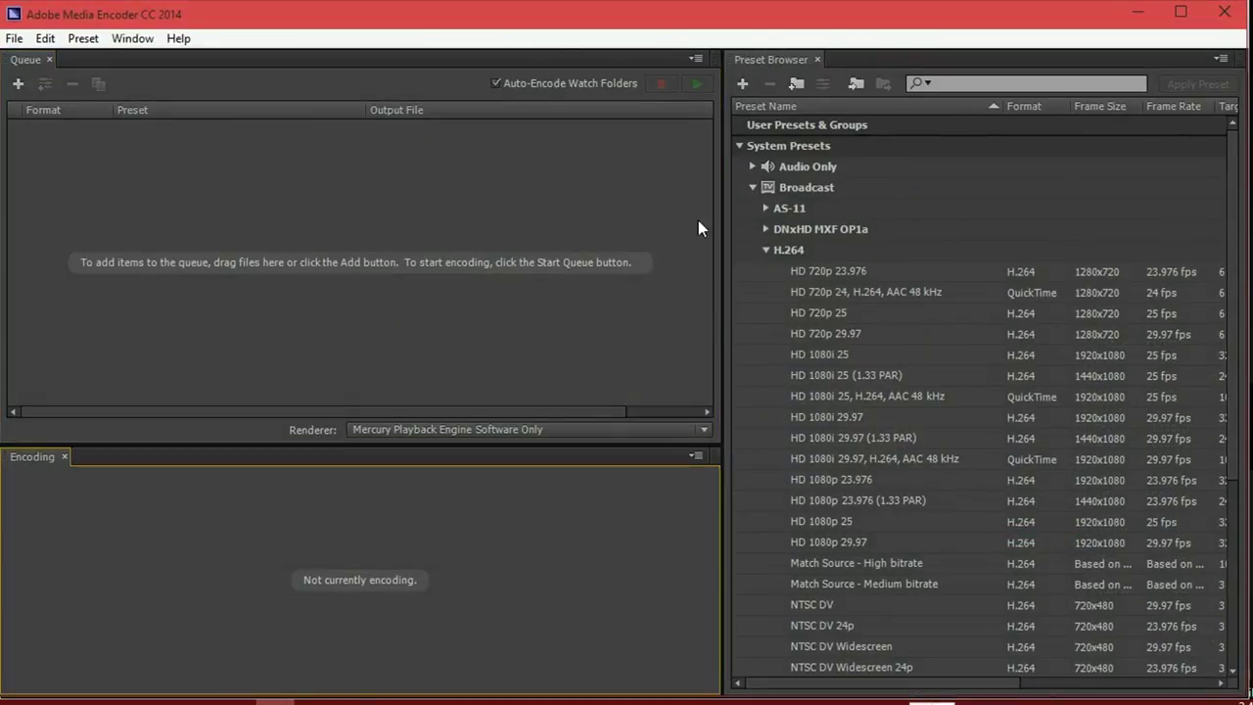
Step: Open Media Encoder's File menu and choose Add After Effects Composition
{"action": "left_click", "coordinate": [671, 309]}
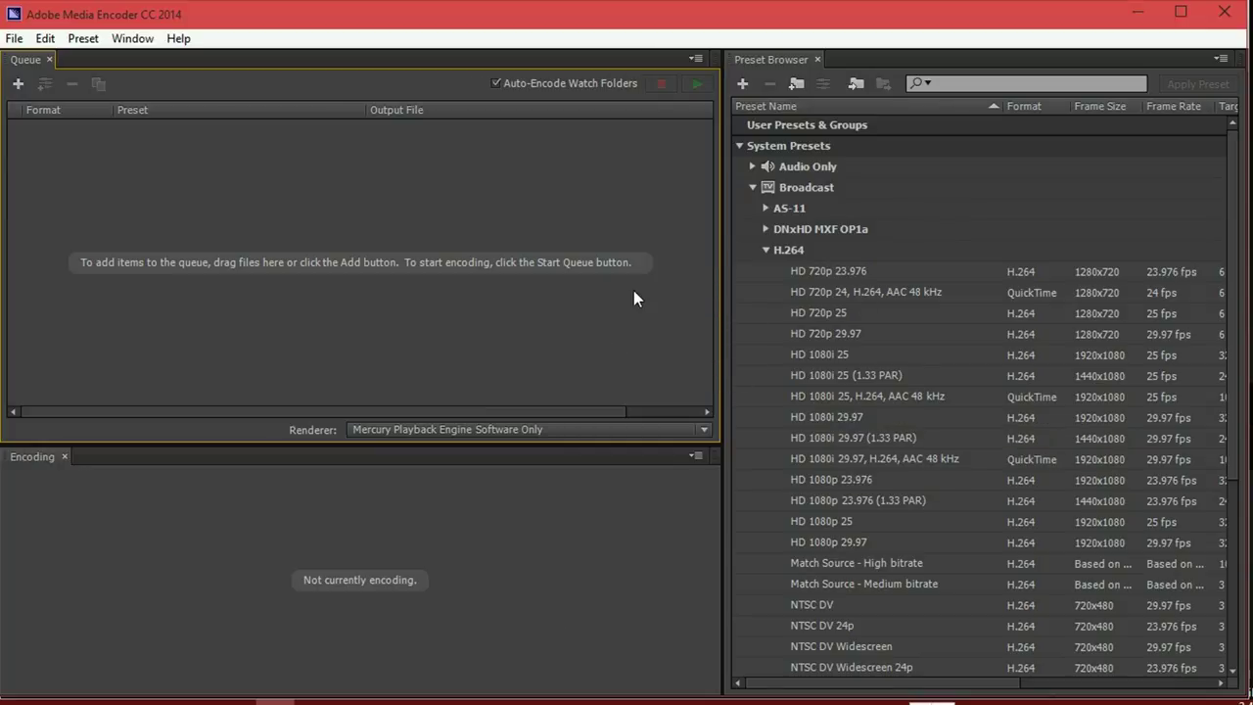
{"action": "left_click", "coordinate": [14, 38]}
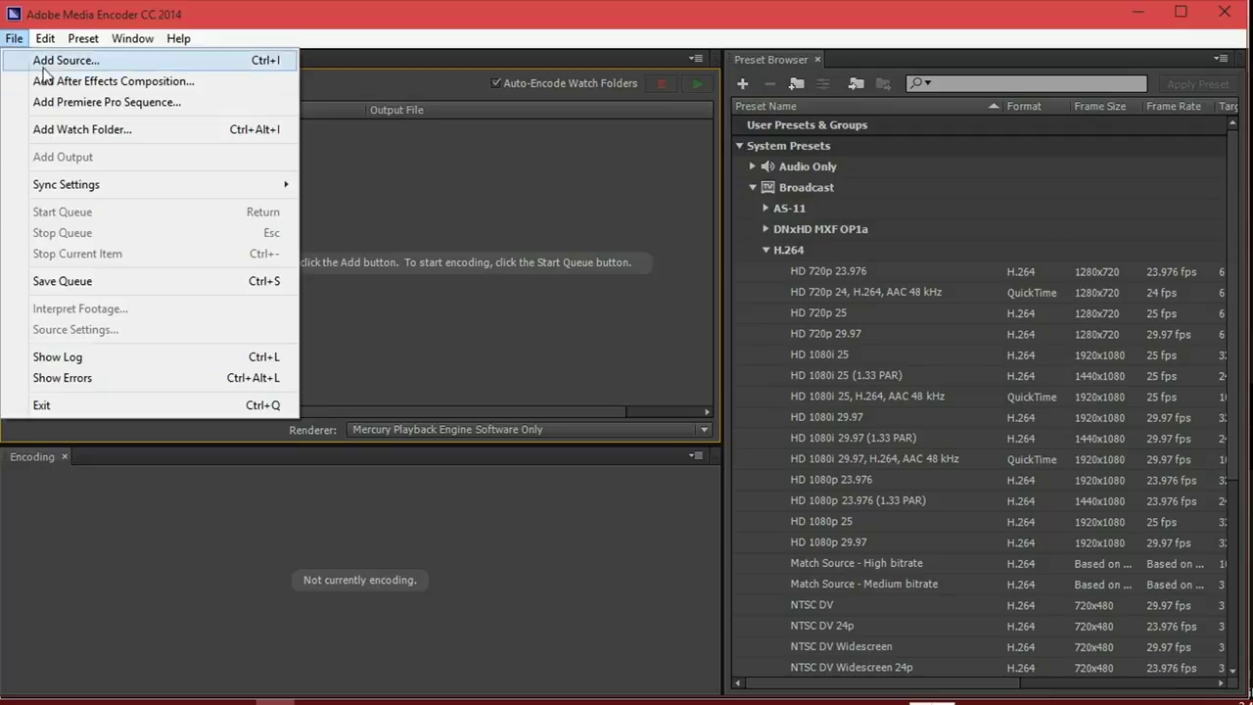
{"action": "left_click", "coordinate": [47, 82]}
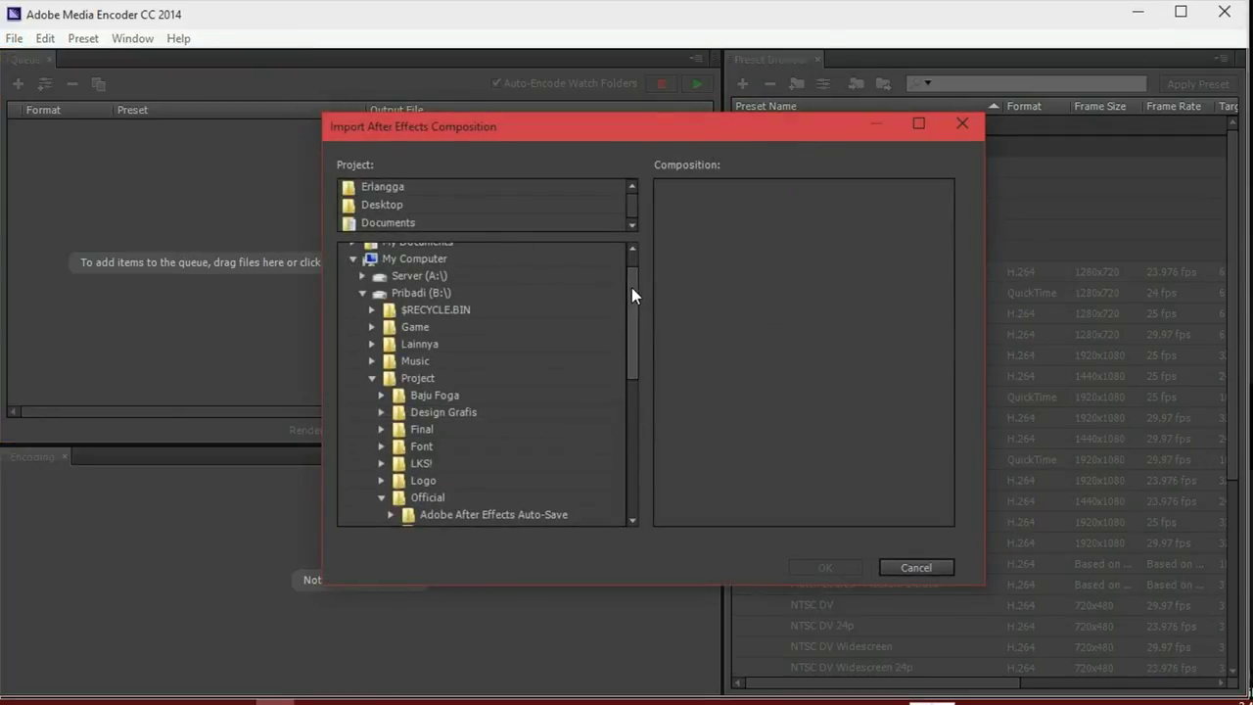
Step: Collapse the Official folder and Pribadi drive, then expand the Newbie Production drive
{"action": "left_click_drag", "start_coordinate": [631, 287], "coordinate": [638, 358]}
{"action": "left_click", "coordinate": [381, 330]}
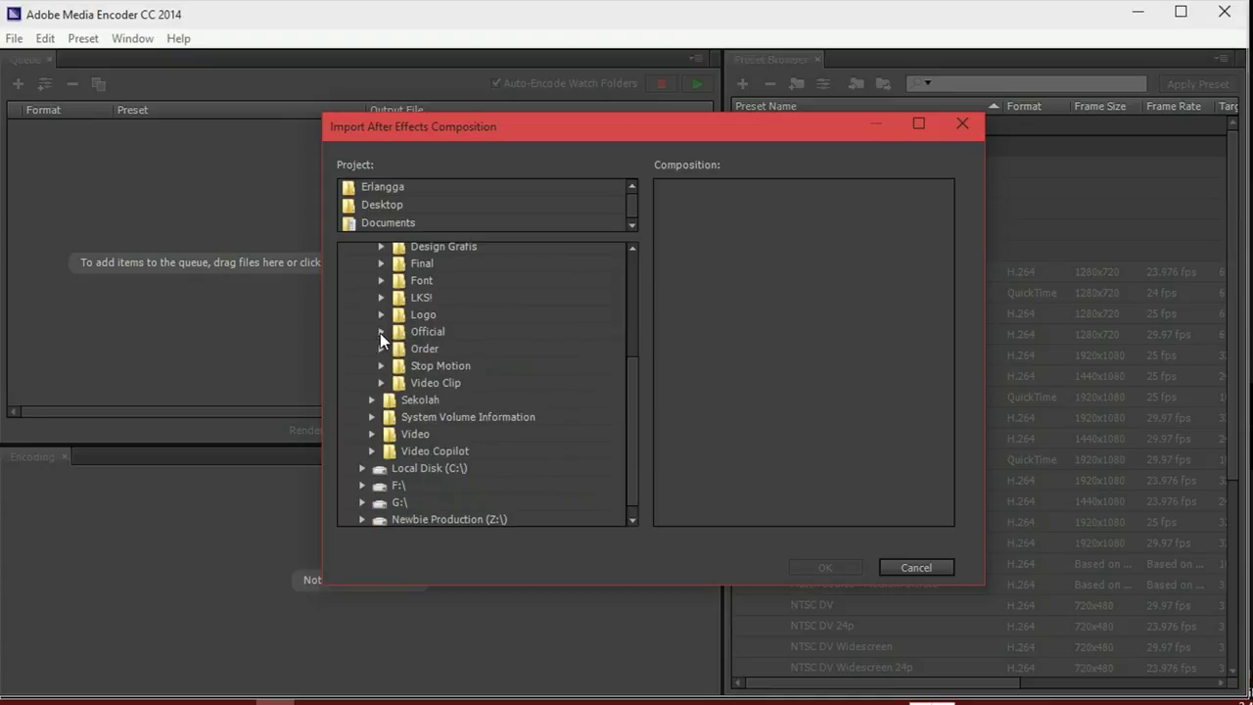
{"action": "scroll", "coordinate": [381, 333], "scroll_direction": "up", "scroll_amount": 4}
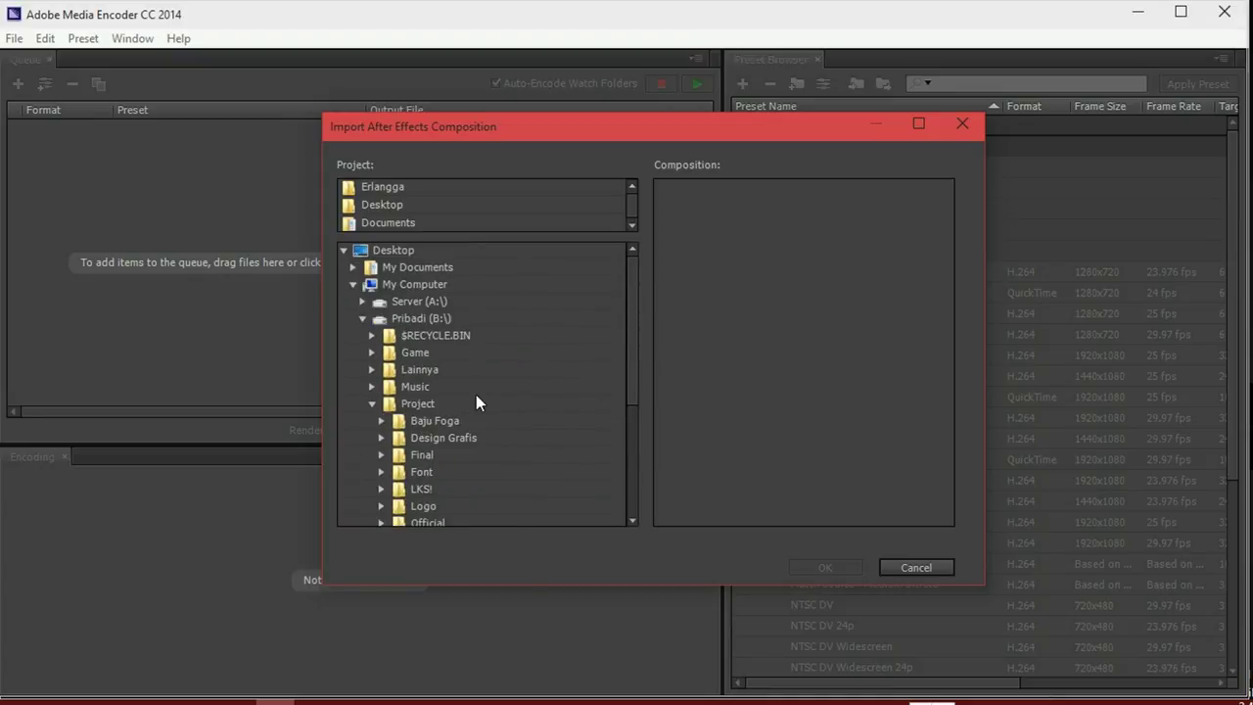
{"action": "left_click", "coordinate": [362, 319]}
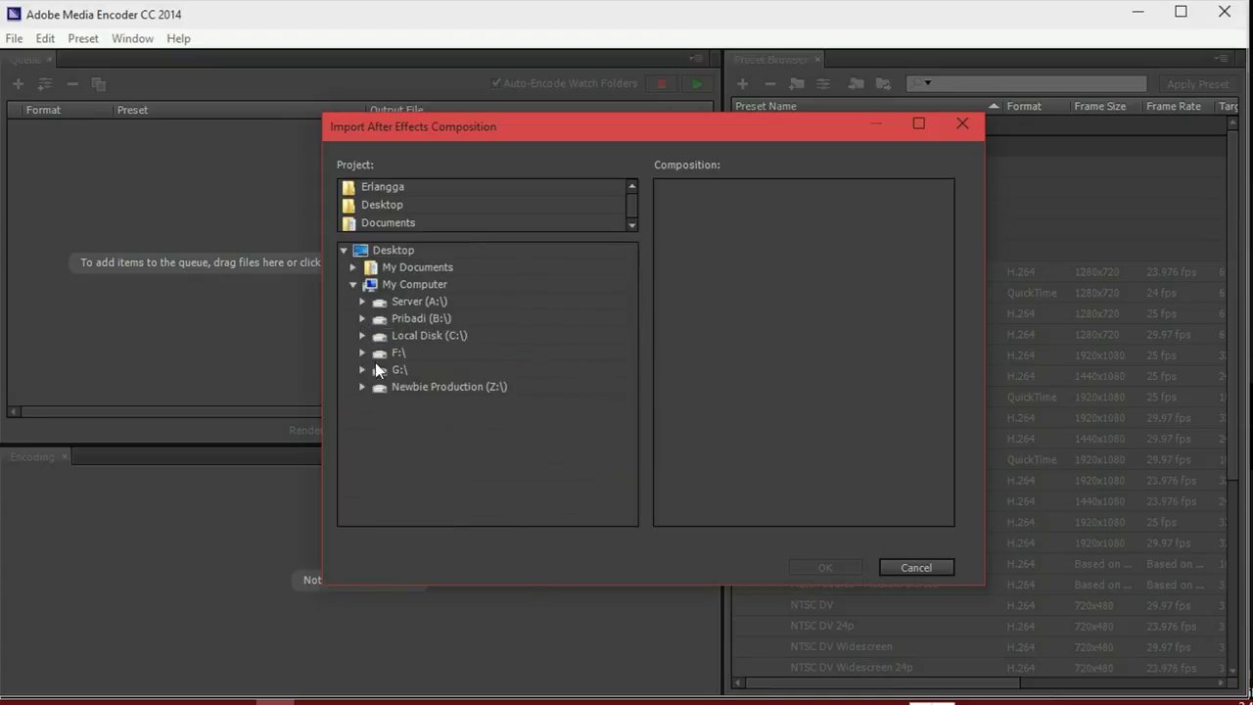
{"action": "left_click", "coordinate": [362, 387]}
{"action": "scroll", "coordinate": [375, 402], "scroll_direction": "down", "scroll_amount": 2}
{"action": "scroll", "coordinate": [375, 403], "scroll_direction": "down", "scroll_amount": 3}
{"action": "scroll", "coordinate": [376, 407], "scroll_direction": "down", "scroll_amount": 5}
{"action": "scroll", "coordinate": [375, 409], "scroll_direction": "down", "scroll_amount": 3}
{"action": "scroll", "coordinate": [375, 409], "scroll_direction": "down", "scroll_amount": 2}
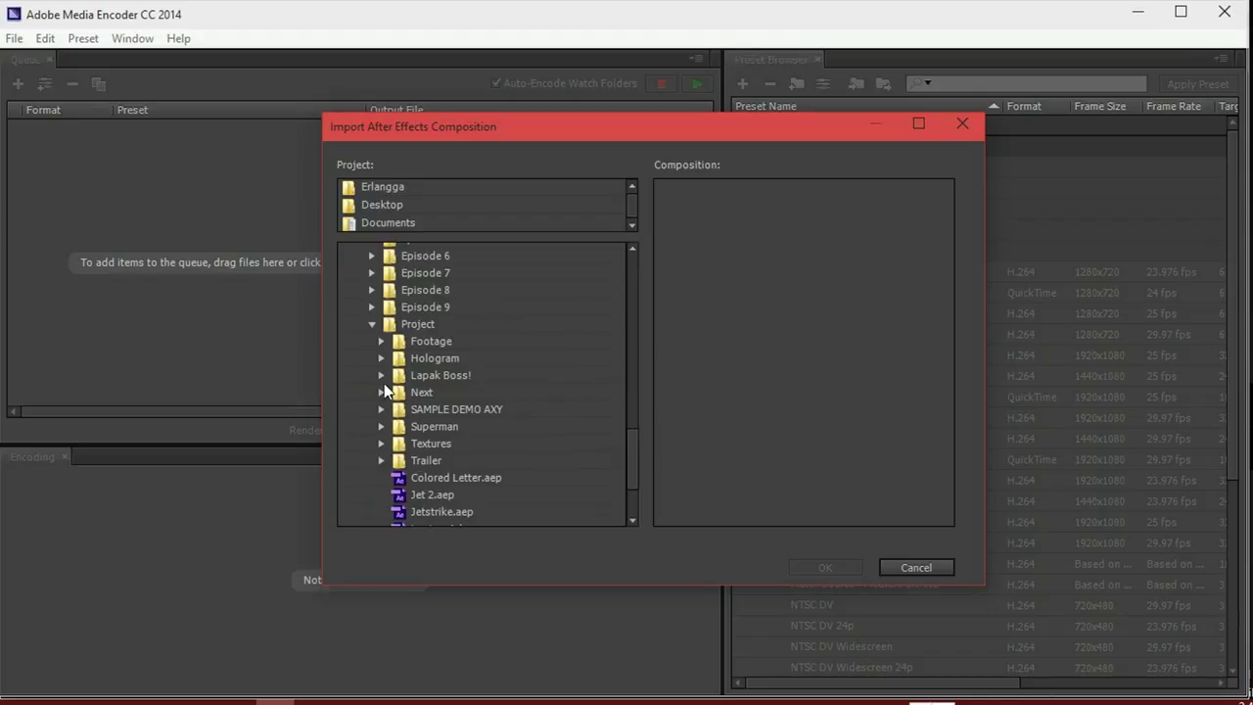
Step: Load Superman.aep from the Superman folder and select the Superman_Wiggler composition
{"action": "left_click", "coordinate": [381, 426]}
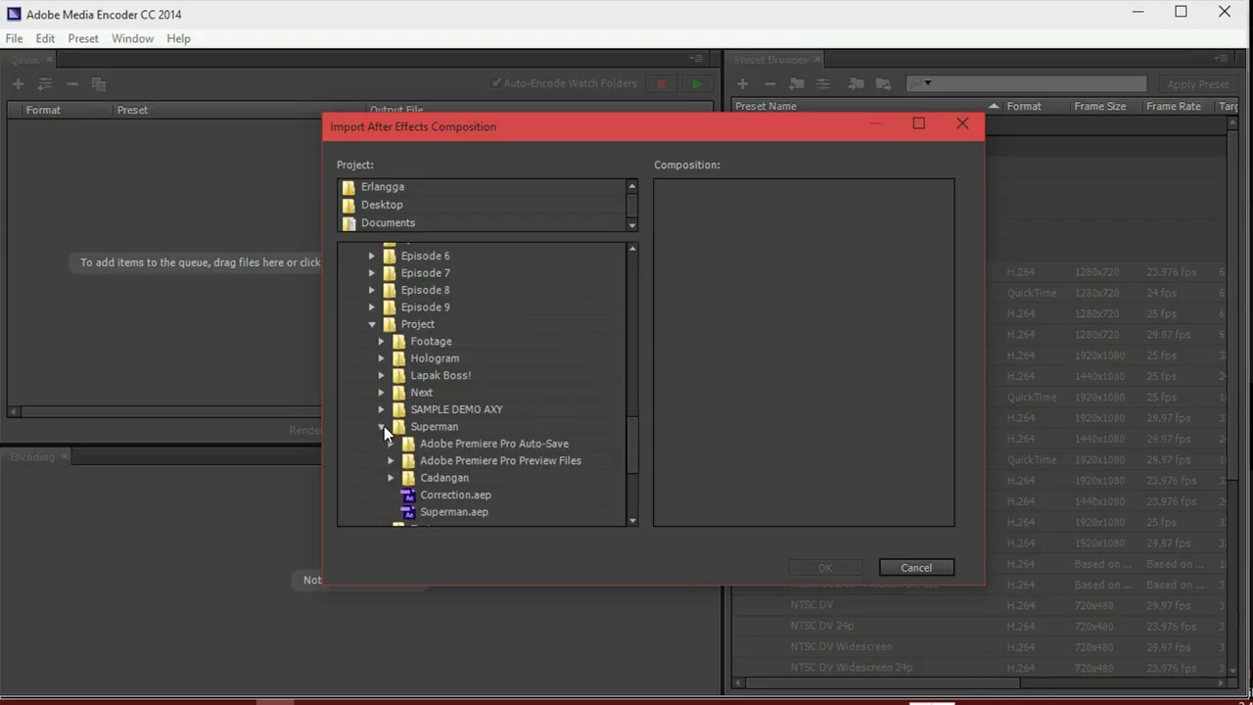
{"action": "left_click", "coordinate": [456, 513]}
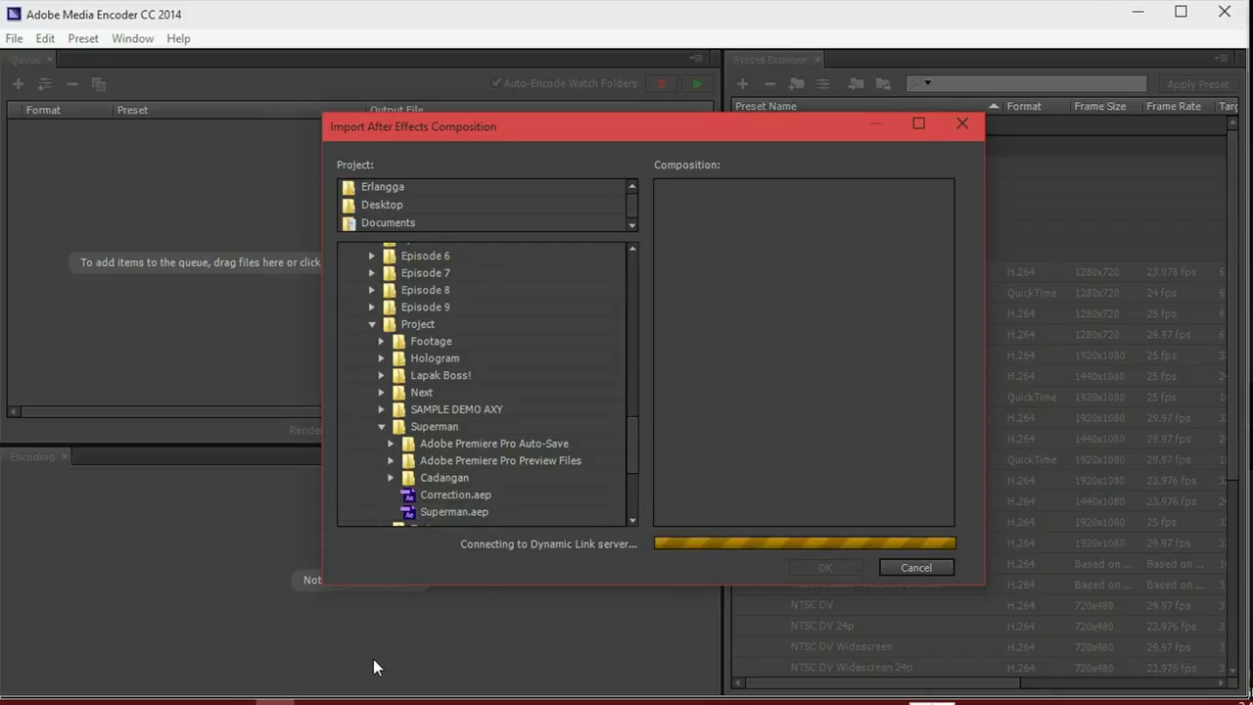
{"action": "left_click", "coordinate": [715, 203]}
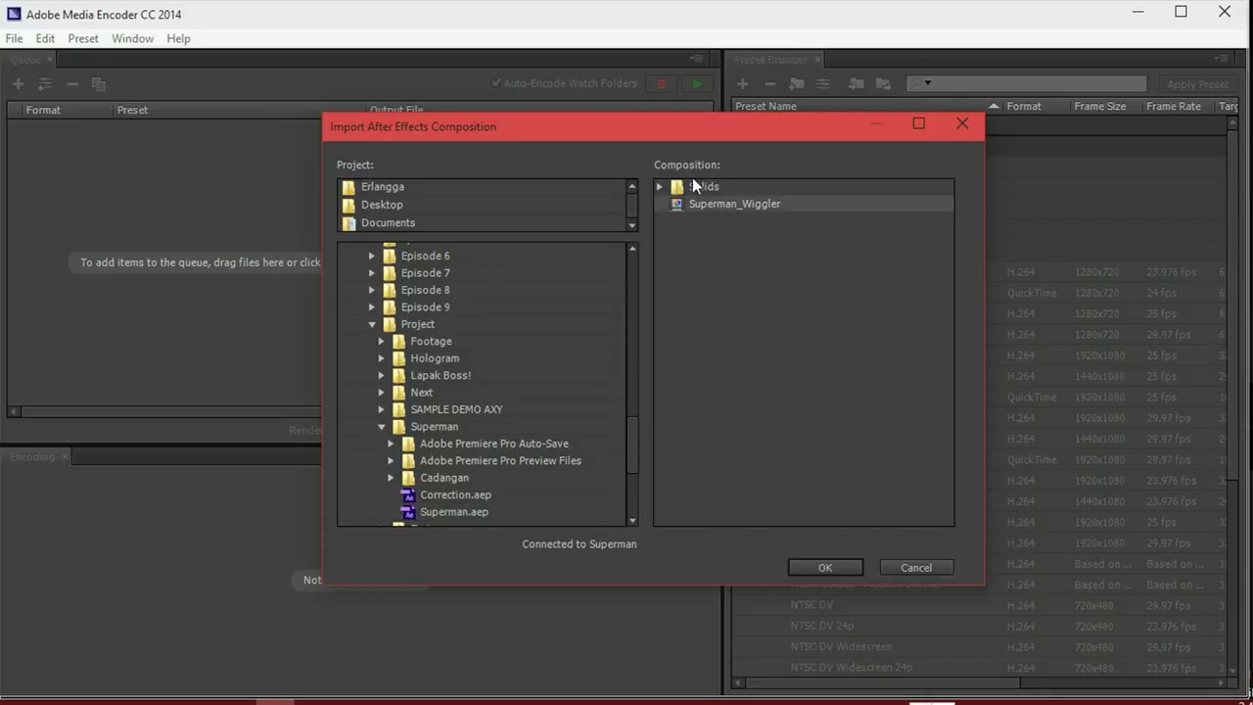
Step: Glance at the After Effects timeline, then confirm importing Superman_Wiggler into Media Encoder's queue
{"action": "left_click", "coordinate": [237, 701]}
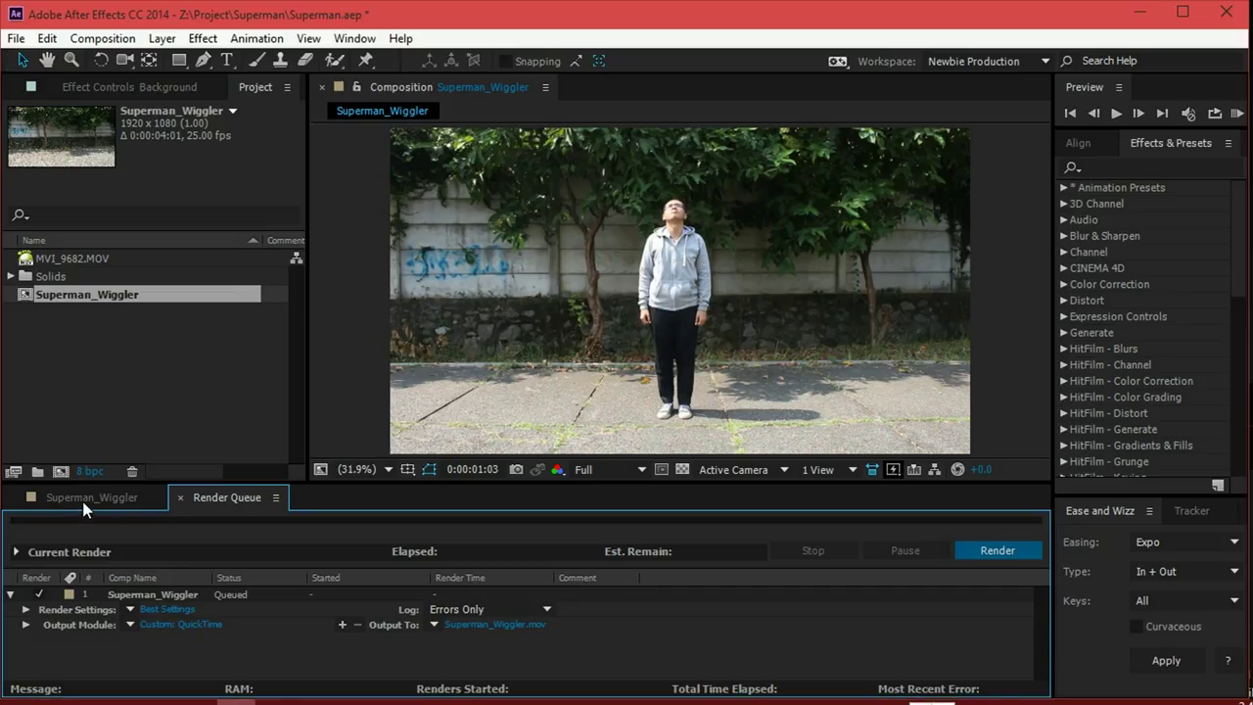
{"action": "left_click", "coordinate": [84, 501]}
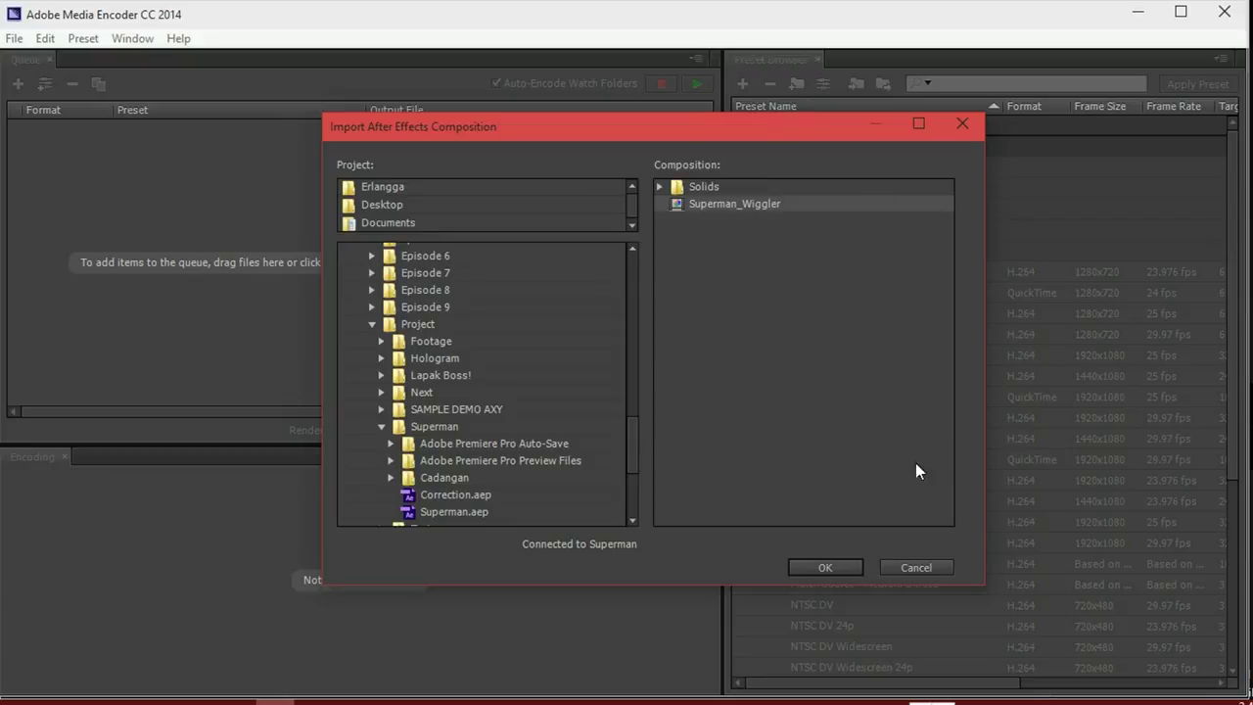
{"action": "left_click", "coordinate": [818, 564]}
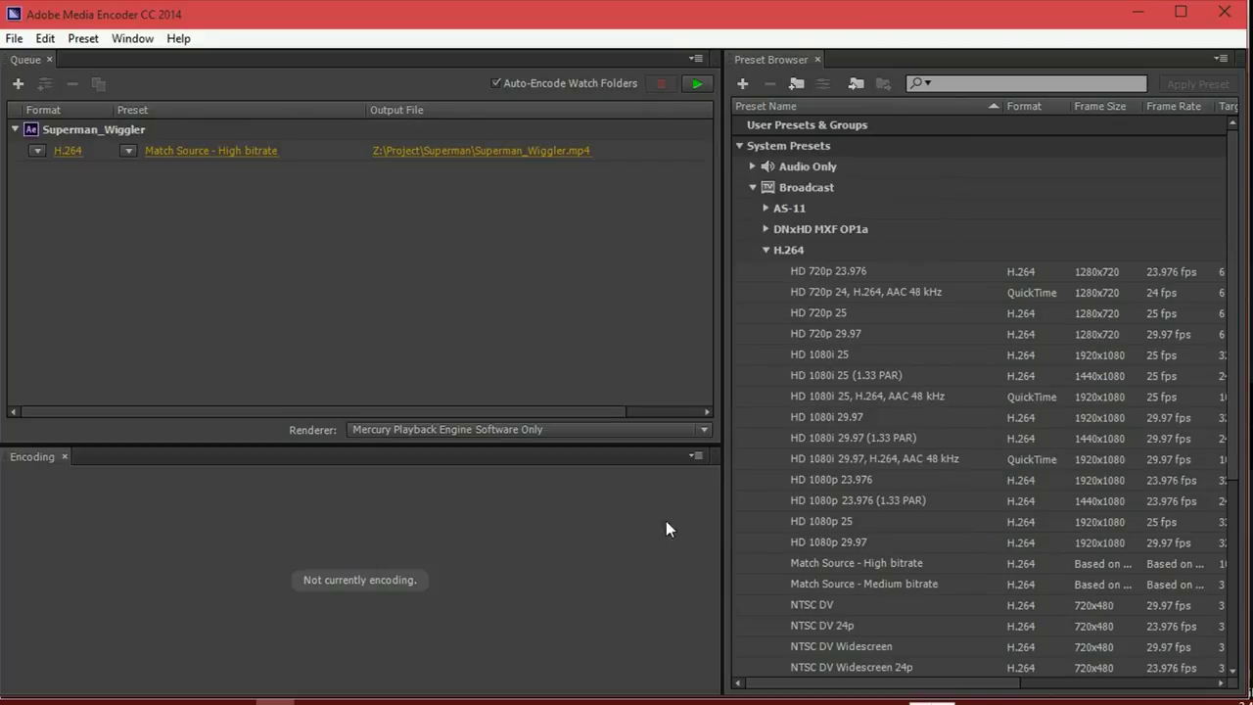
Step: Browse the Broadcast H.264 presets, viewing HD 720p 23.976 and HD 1080p 29.97
{"action": "left_click", "coordinate": [767, 250]}
{"action": "left_click", "coordinate": [752, 186]}
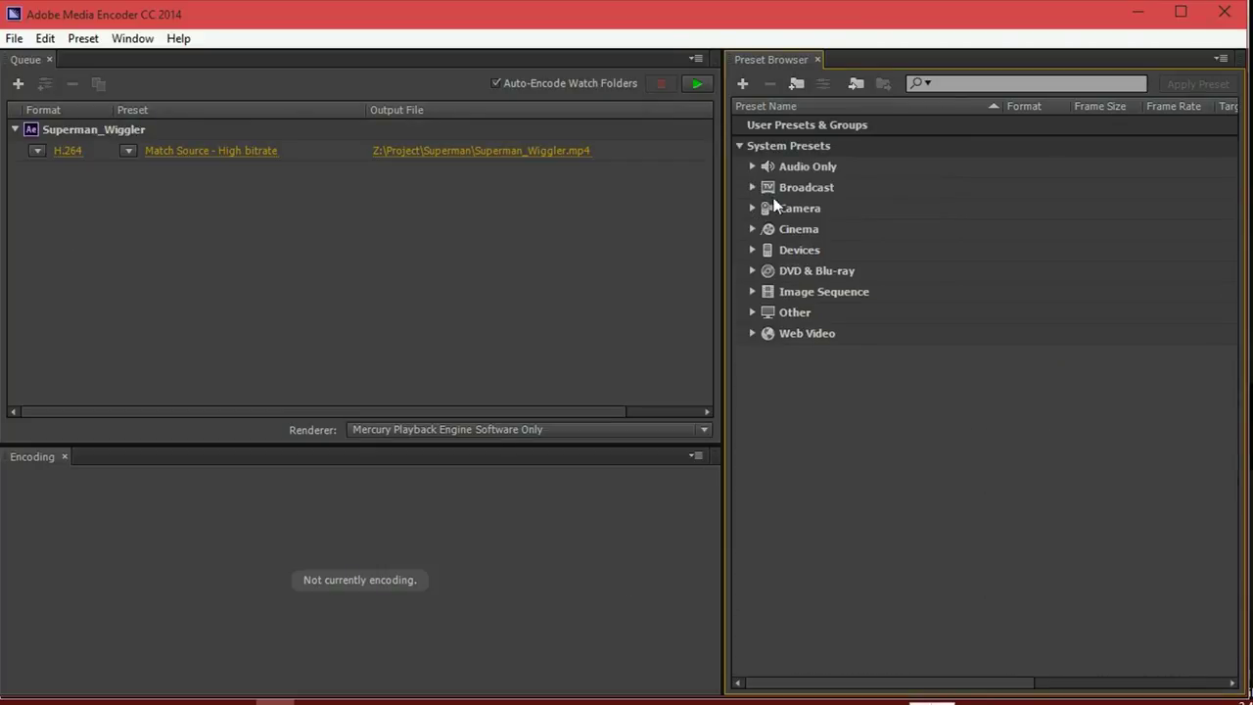
{"action": "left_click", "coordinate": [753, 185]}
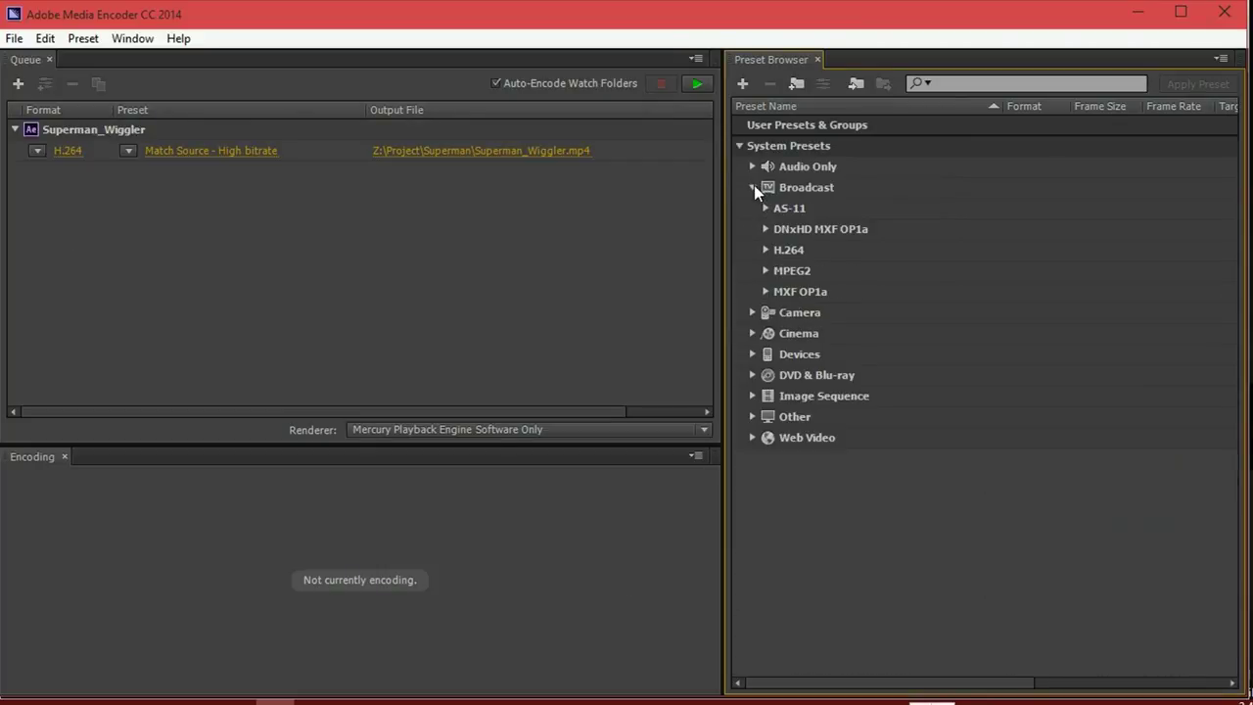
{"action": "left_click", "coordinate": [766, 249]}
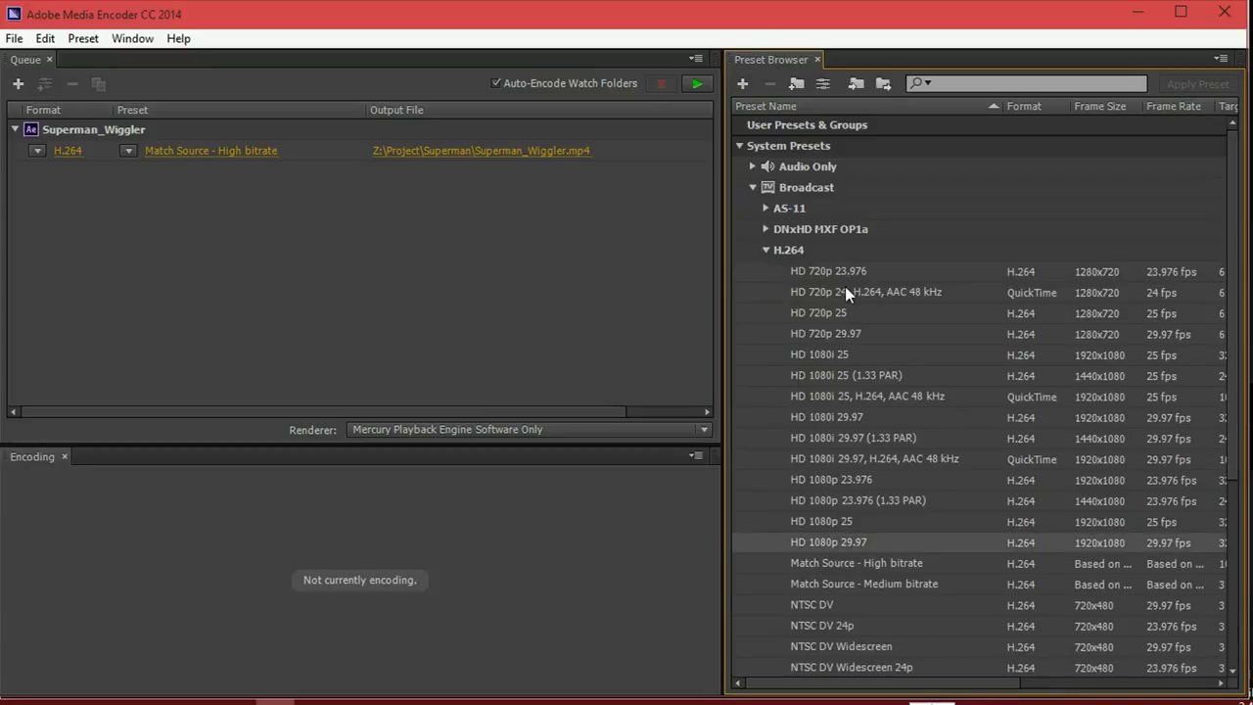
{"action": "left_click", "coordinate": [816, 270]}
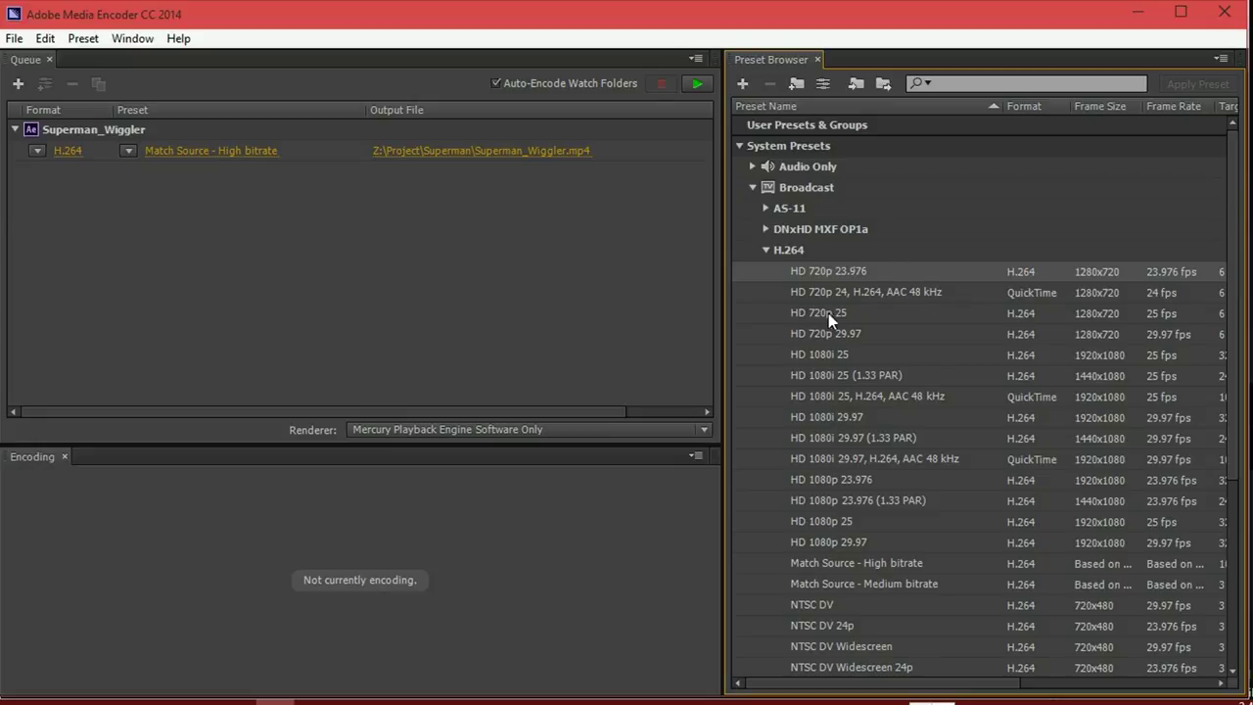
{"action": "left_click", "coordinate": [801, 541]}
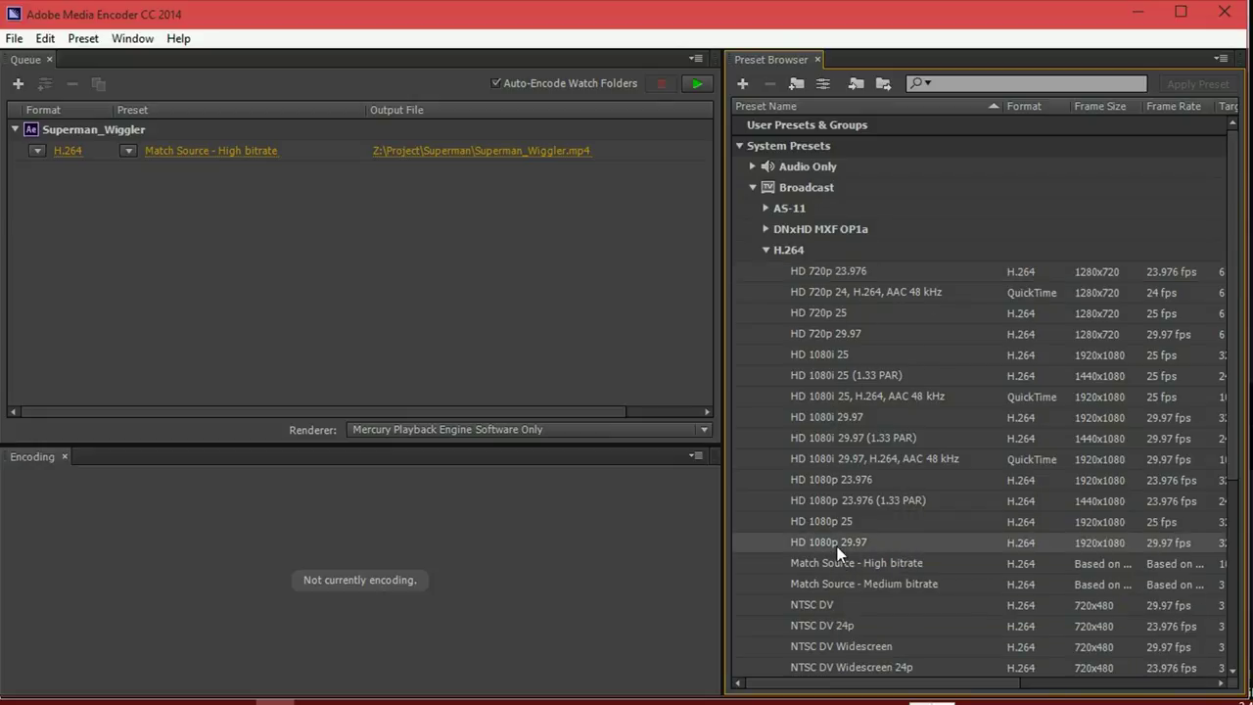
Step: Confirm the Superman_Wiggler.mp4 output file and start encoding the queue
{"action": "left_click_drag", "start_coordinate": [837, 546], "coordinate": [566, 375]}
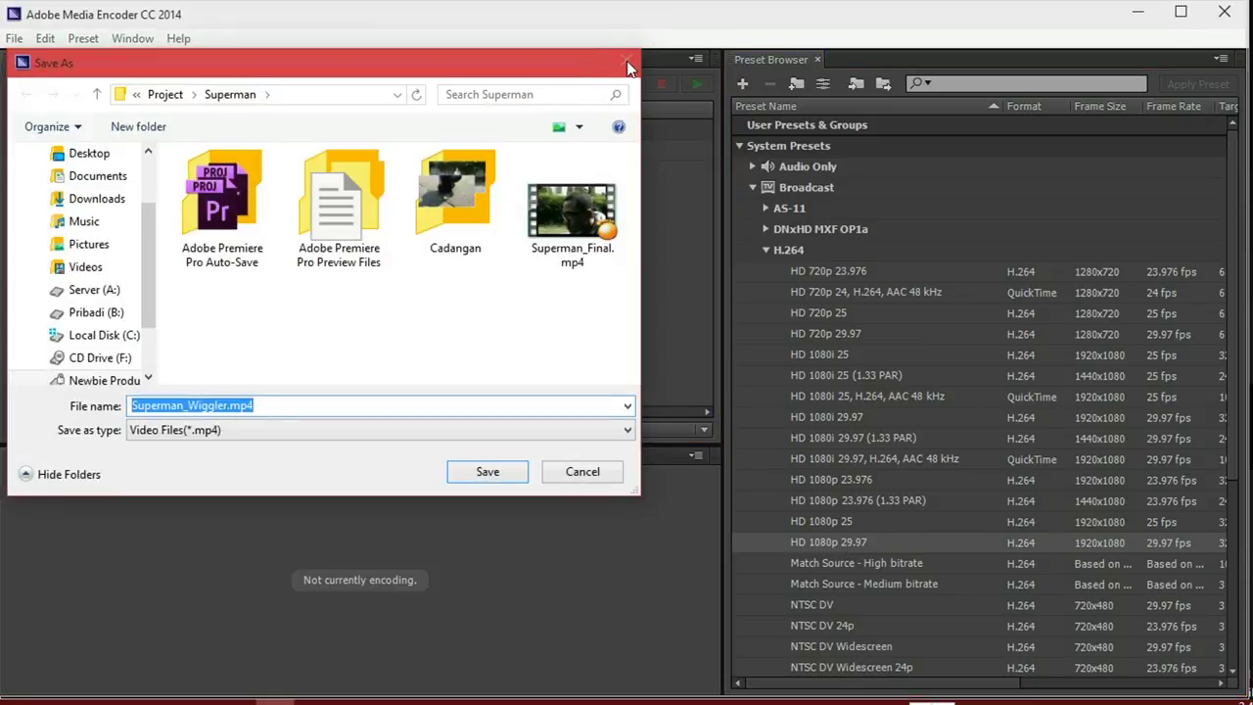
{"action": "key", "text": "Return"}
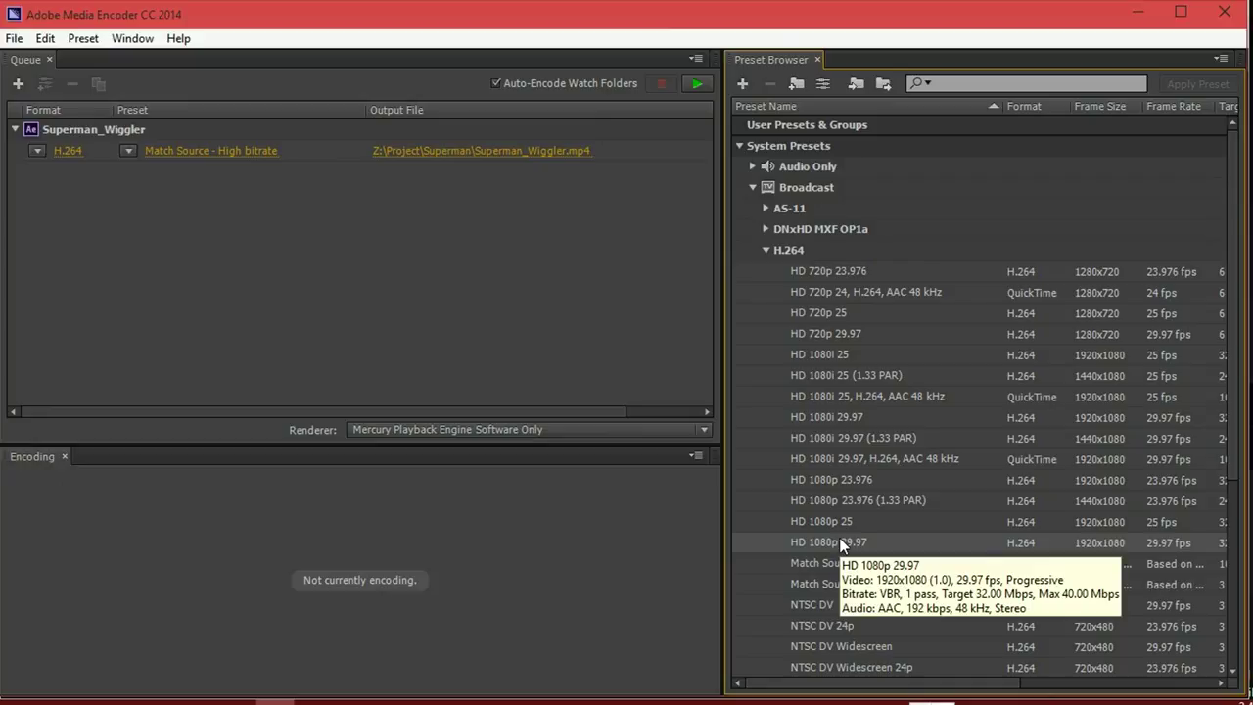
{"action": "key", "text": "Return"}
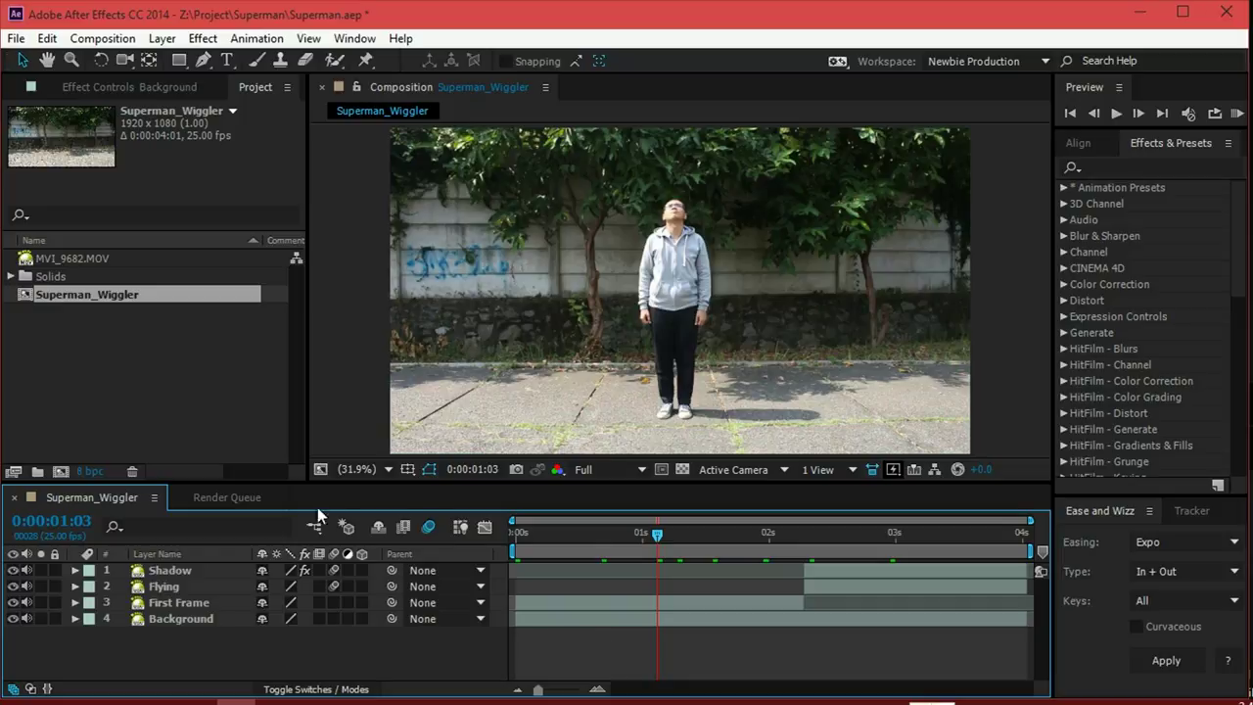
Step: Minimise Media Encoder so After Effects' Render Queue is in front
{"action": "left_click", "coordinate": [224, 498]}
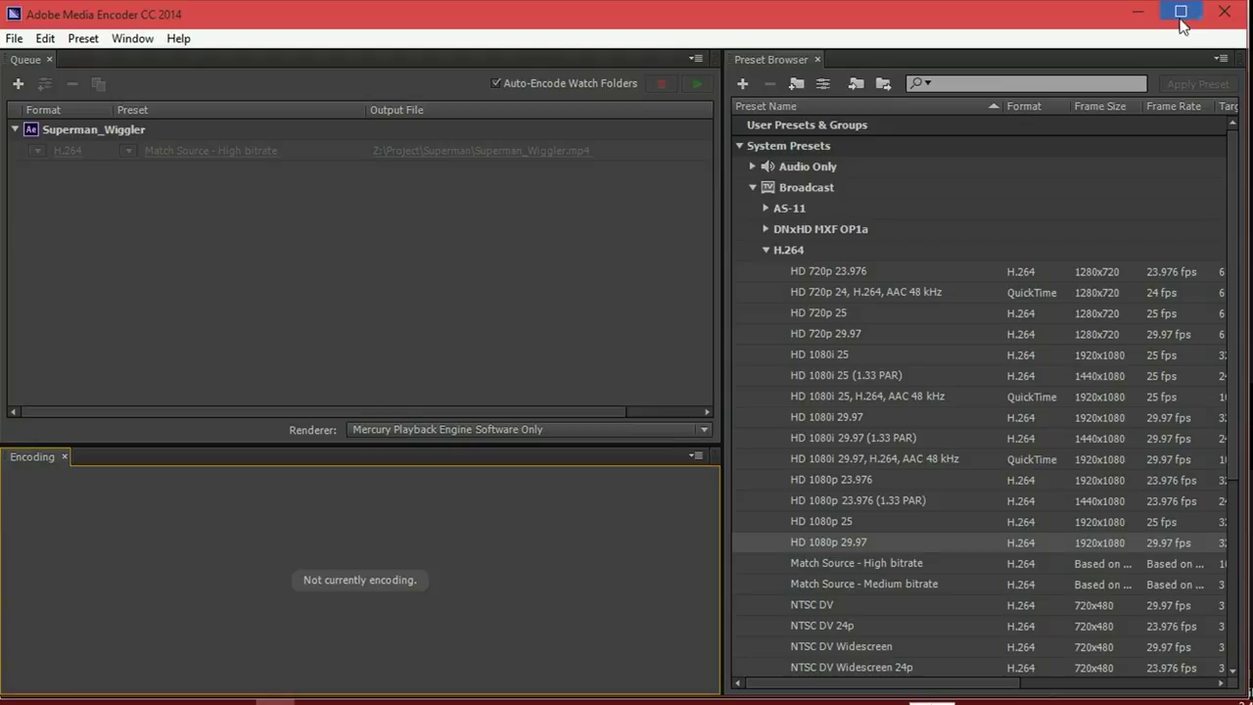
{"action": "left_click", "coordinate": [1138, 12]}
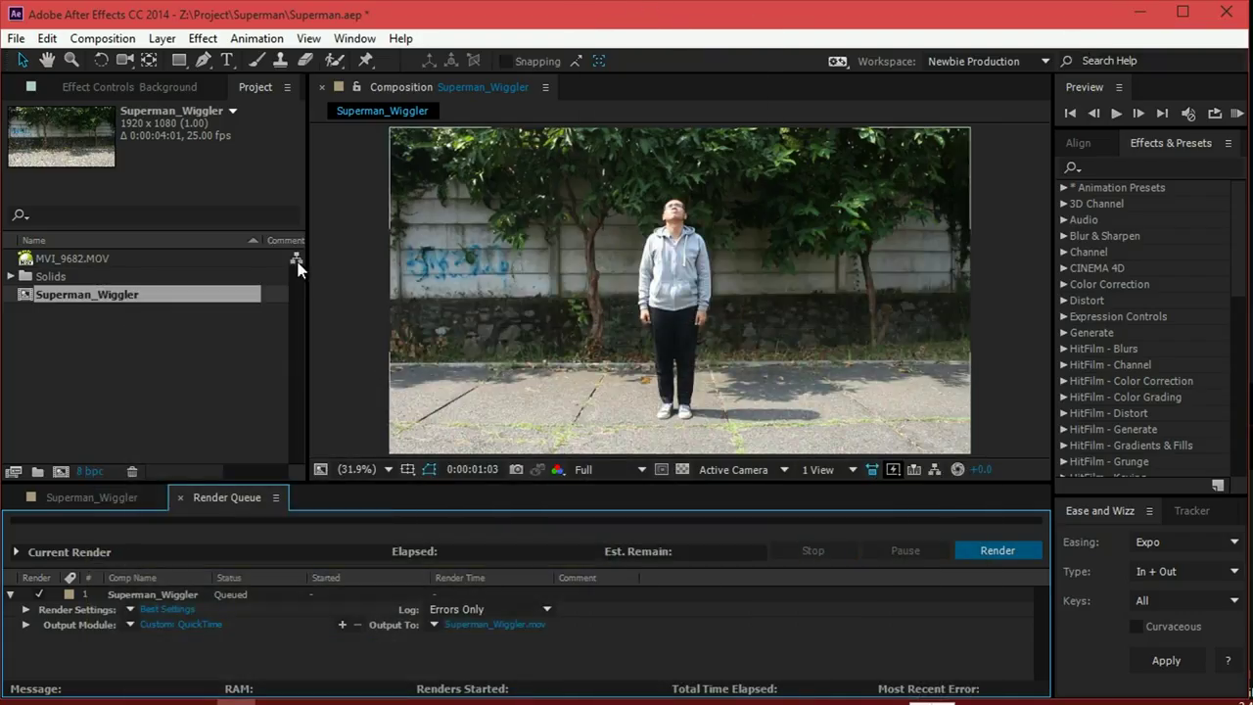
Step: Scrub the Superman_Wiggler timeline from about 0:00:01:17 back to around 0:00:00:22
{"action": "left_click", "coordinate": [342, 310]}
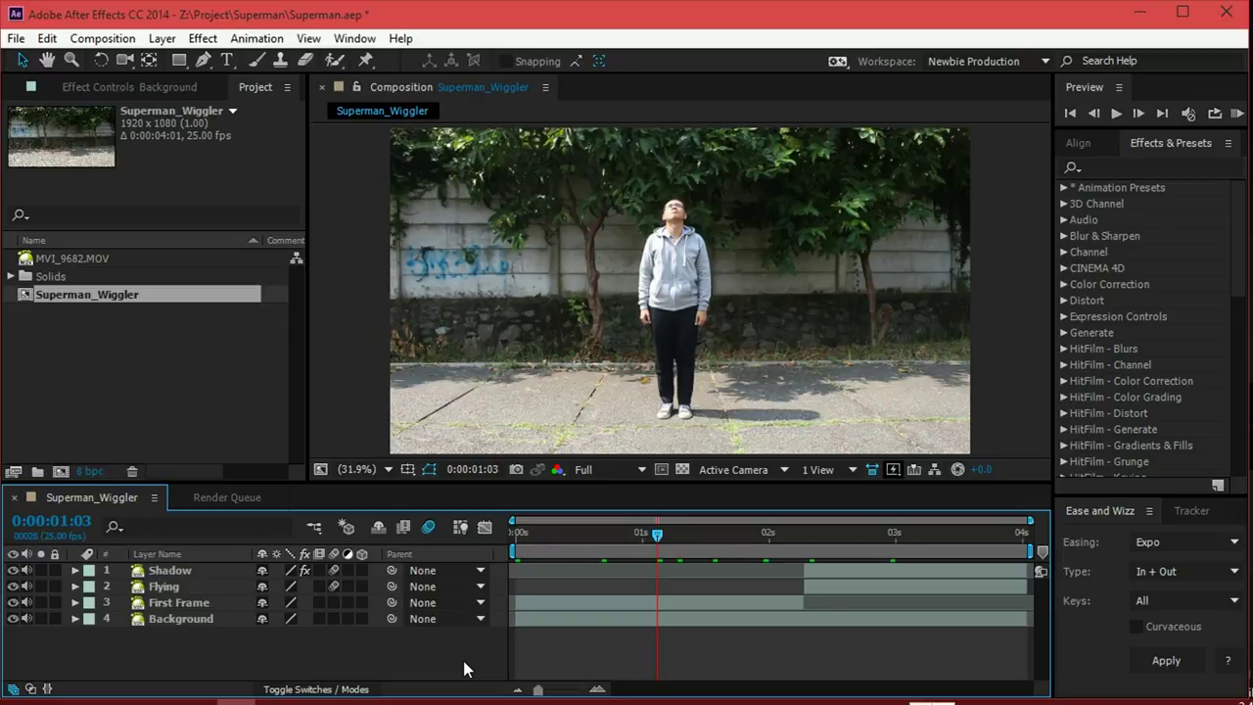
{"action": "left_click", "coordinate": [728, 531]}
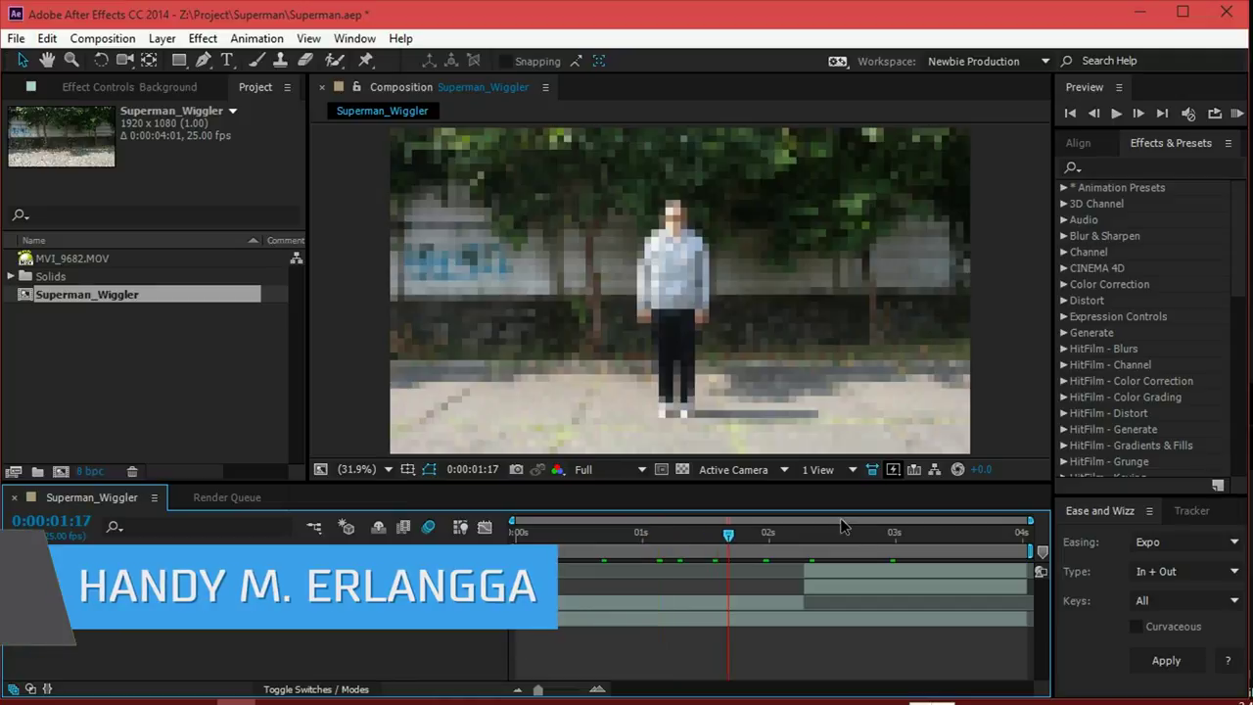
{"action": "left_click_drag", "start_coordinate": [811, 531], "coordinate": [701, 540]}
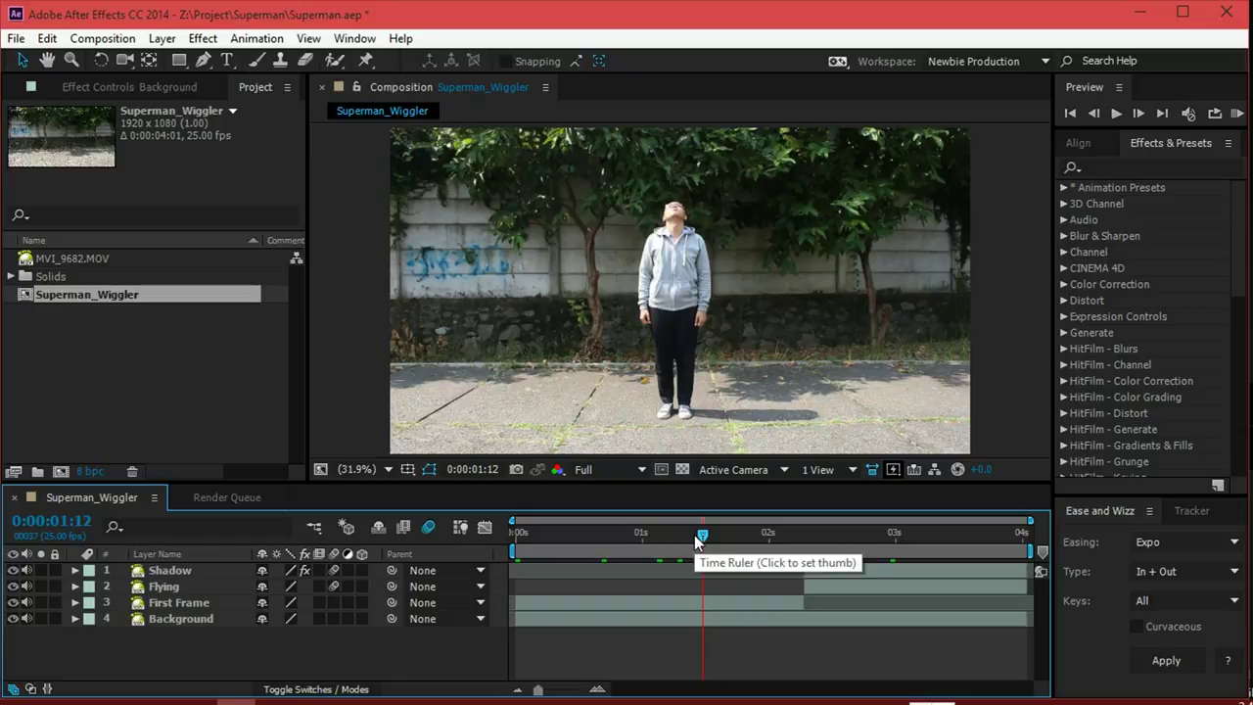
{"action": "left_click", "coordinate": [627, 534]}
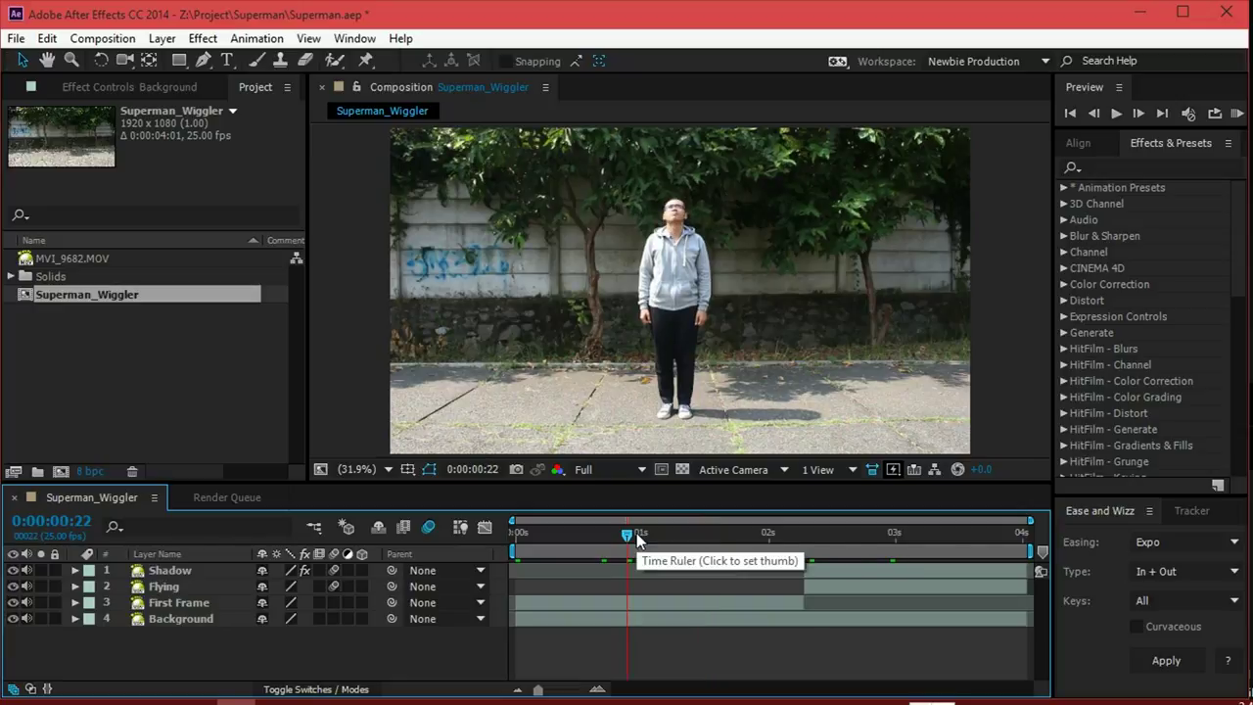